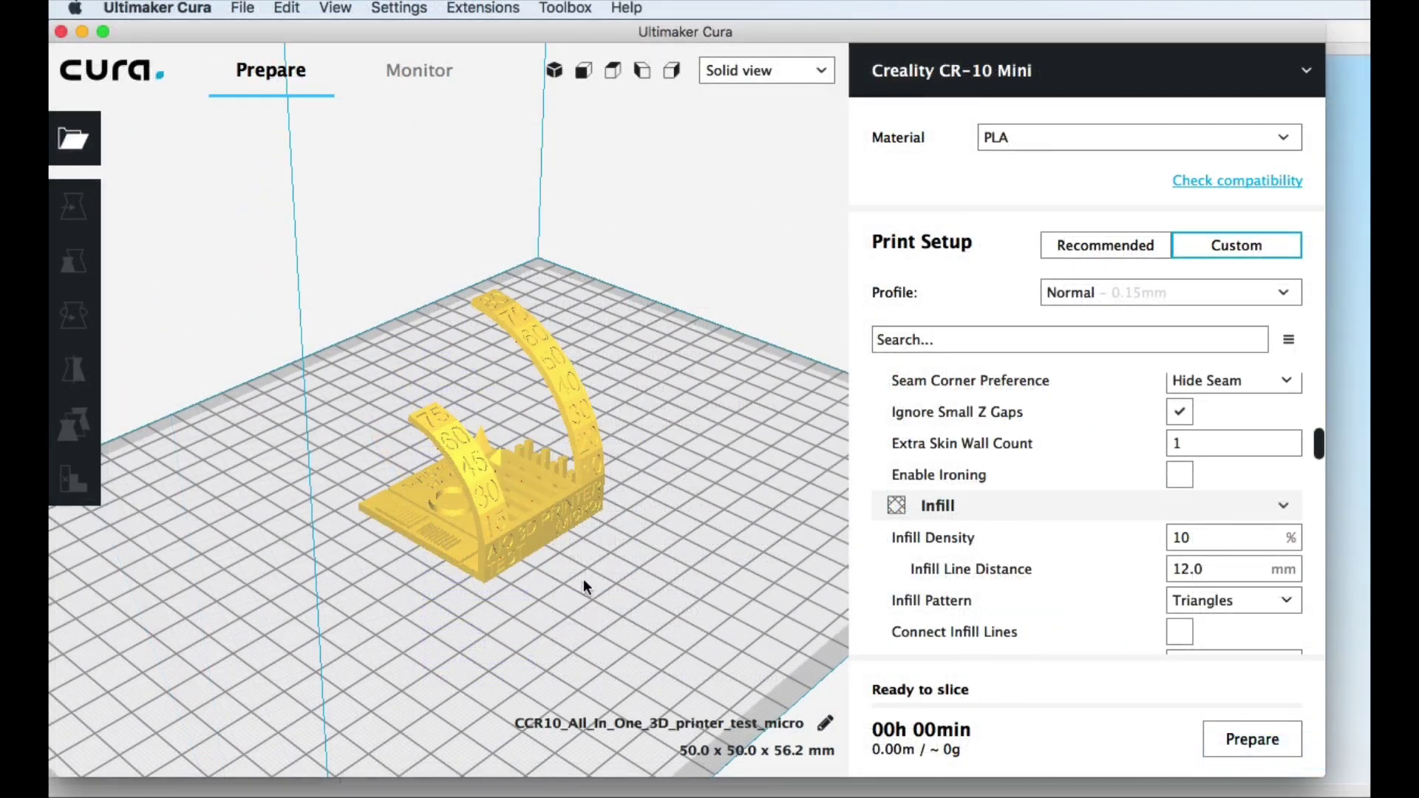
# Add a Creality Ender-3 from the Other printer makes as a new machine
pyautogui.click(496, 585)
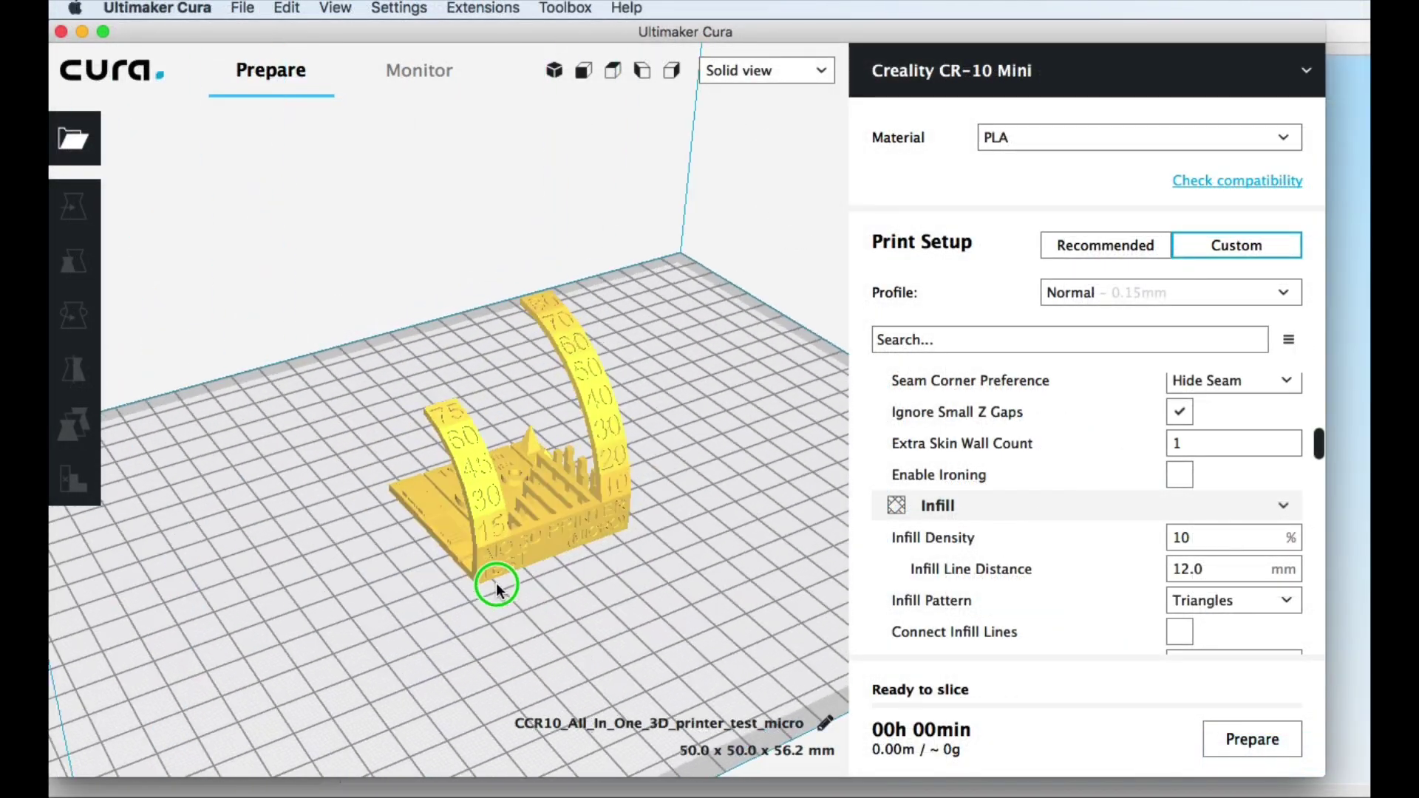
pyautogui.moveTo(496, 584); pyautogui.dragTo(412, 604, button='right')
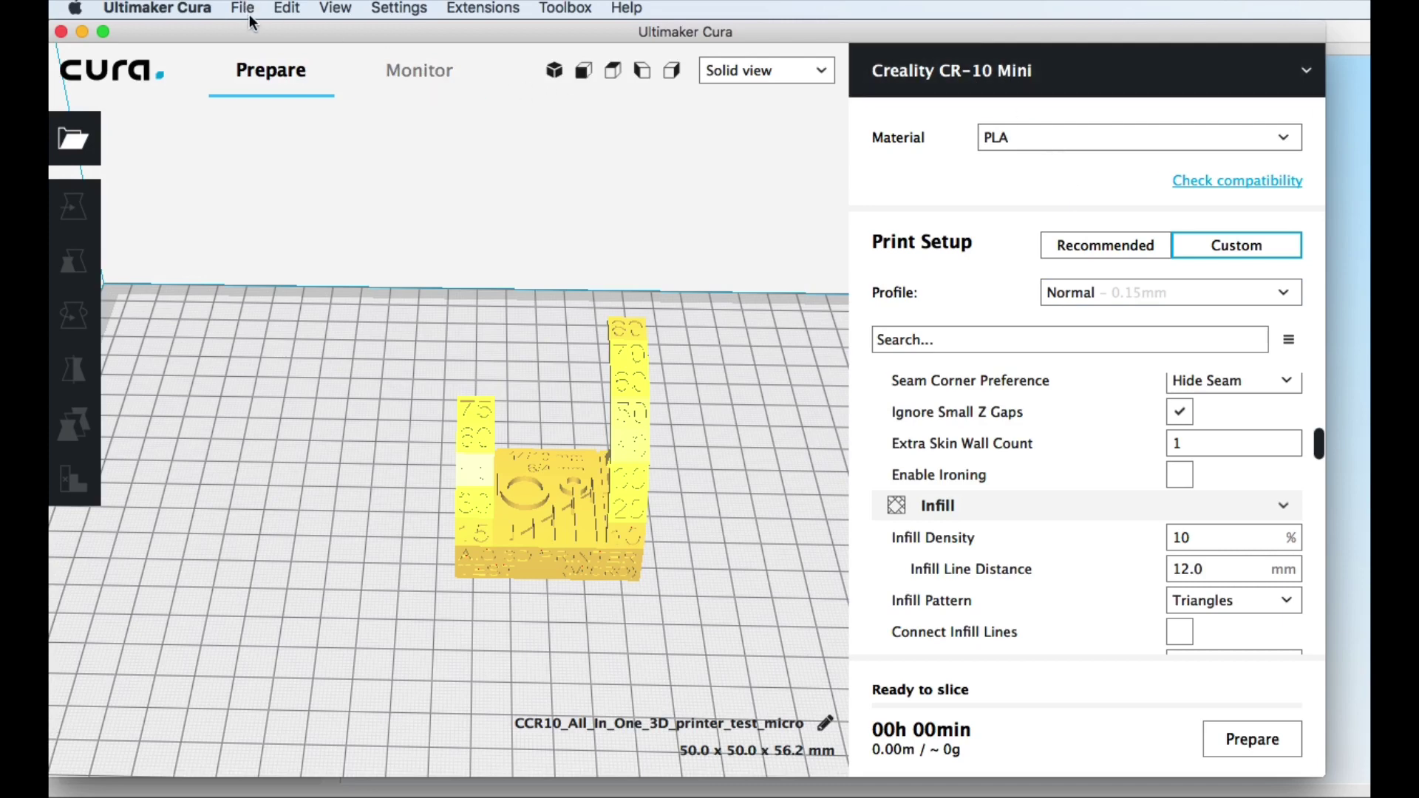
pyautogui.click(402, 9)
pyautogui.moveTo(406, 30)
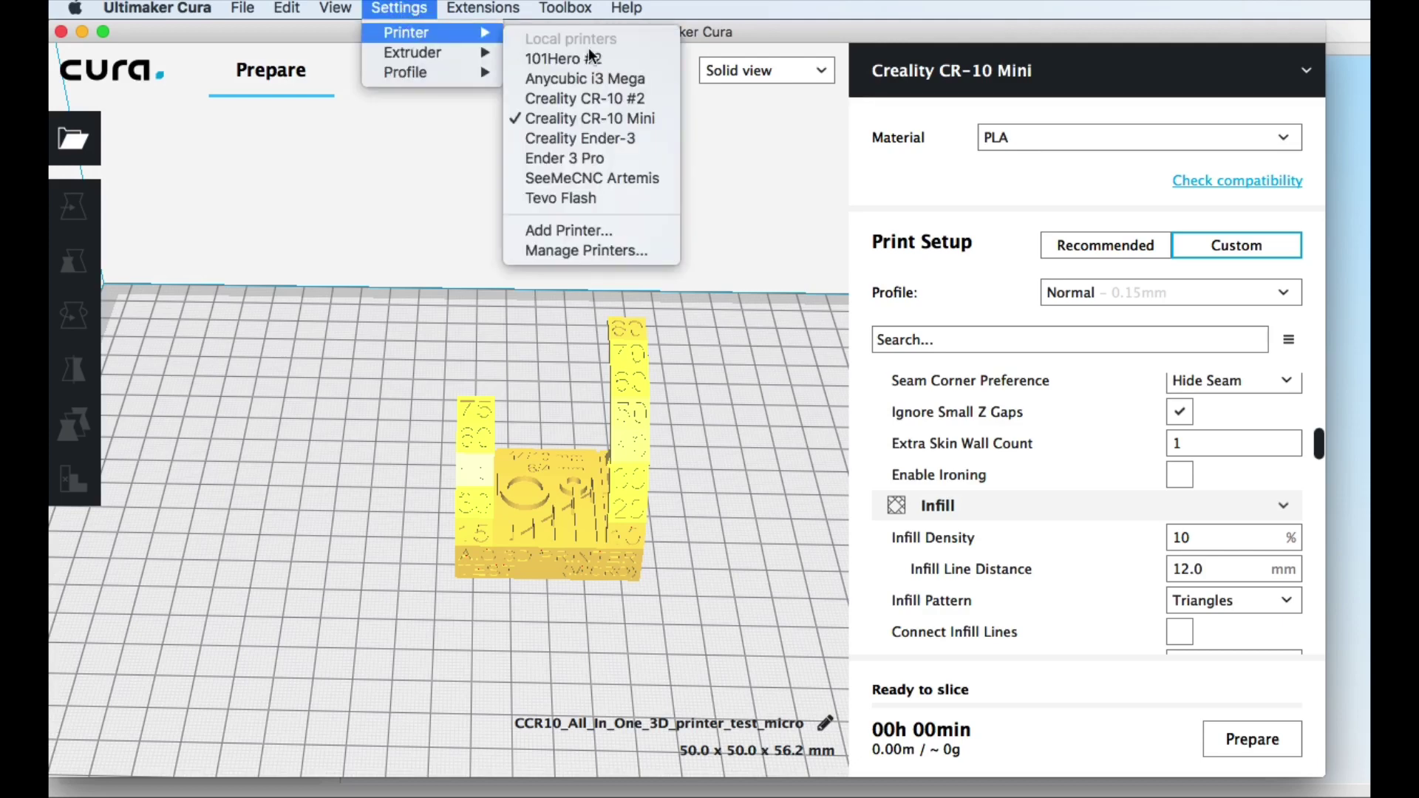
pyautogui.click(584, 231)
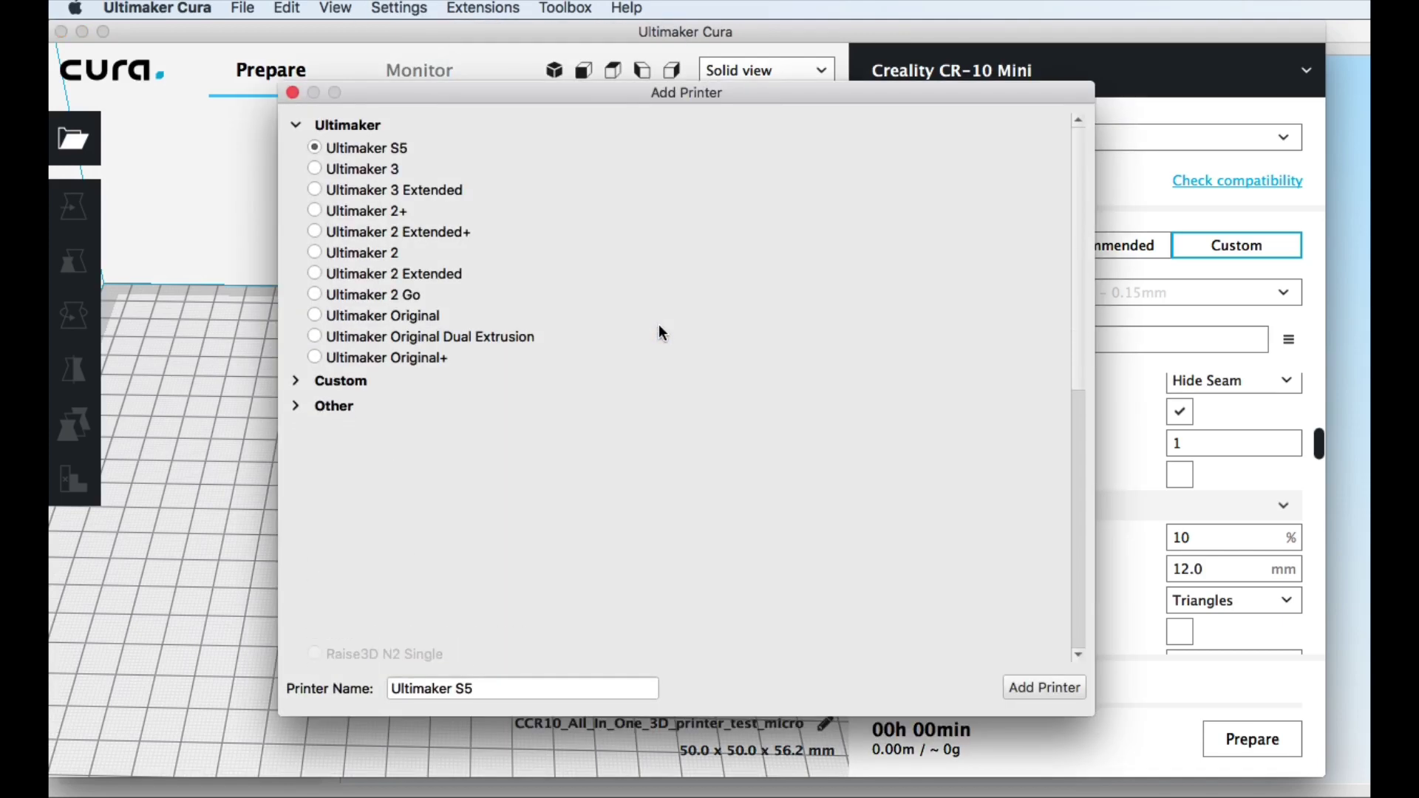
pyautogui.click(296, 406)
pyautogui.scroll(-1, 482, 589)
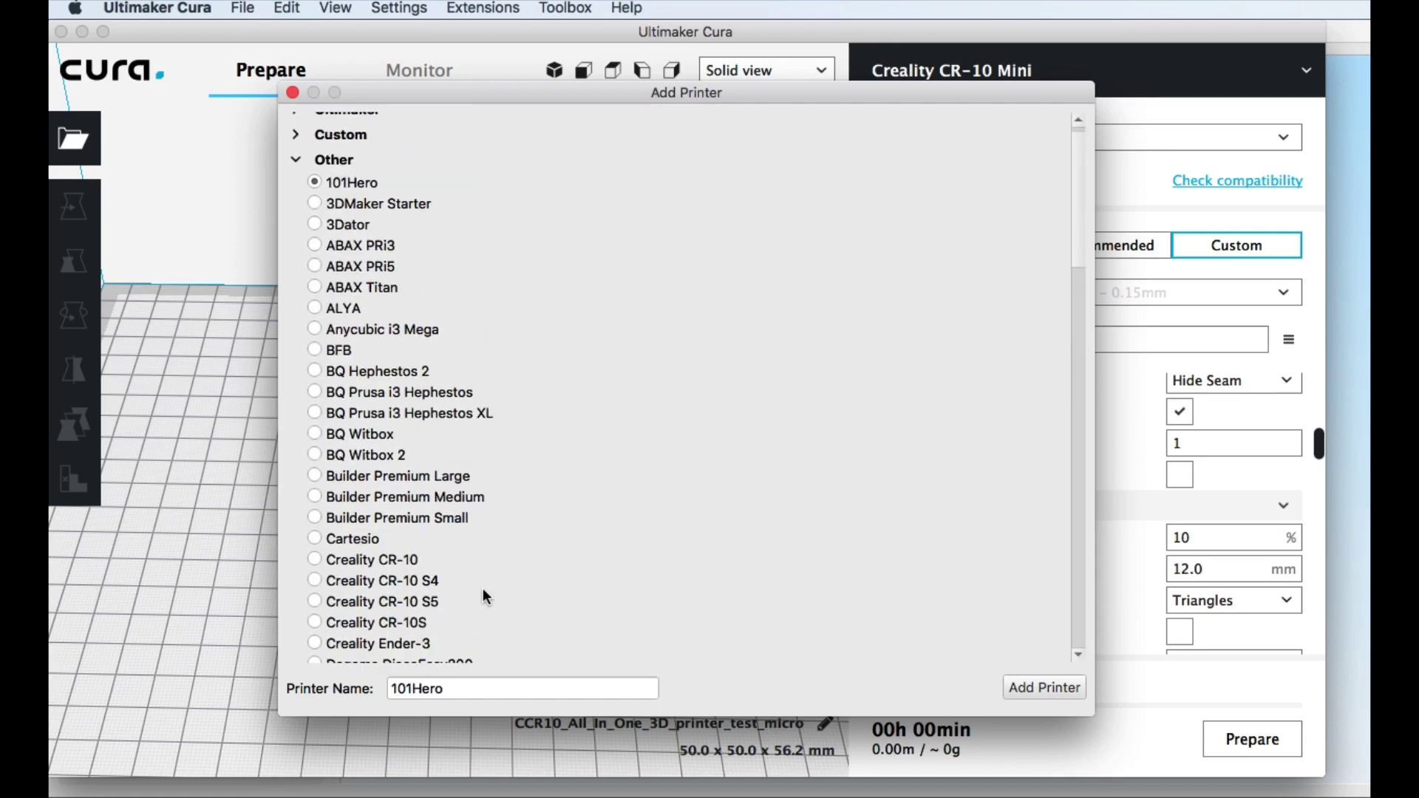
pyautogui.scroll(-2, 482, 588)
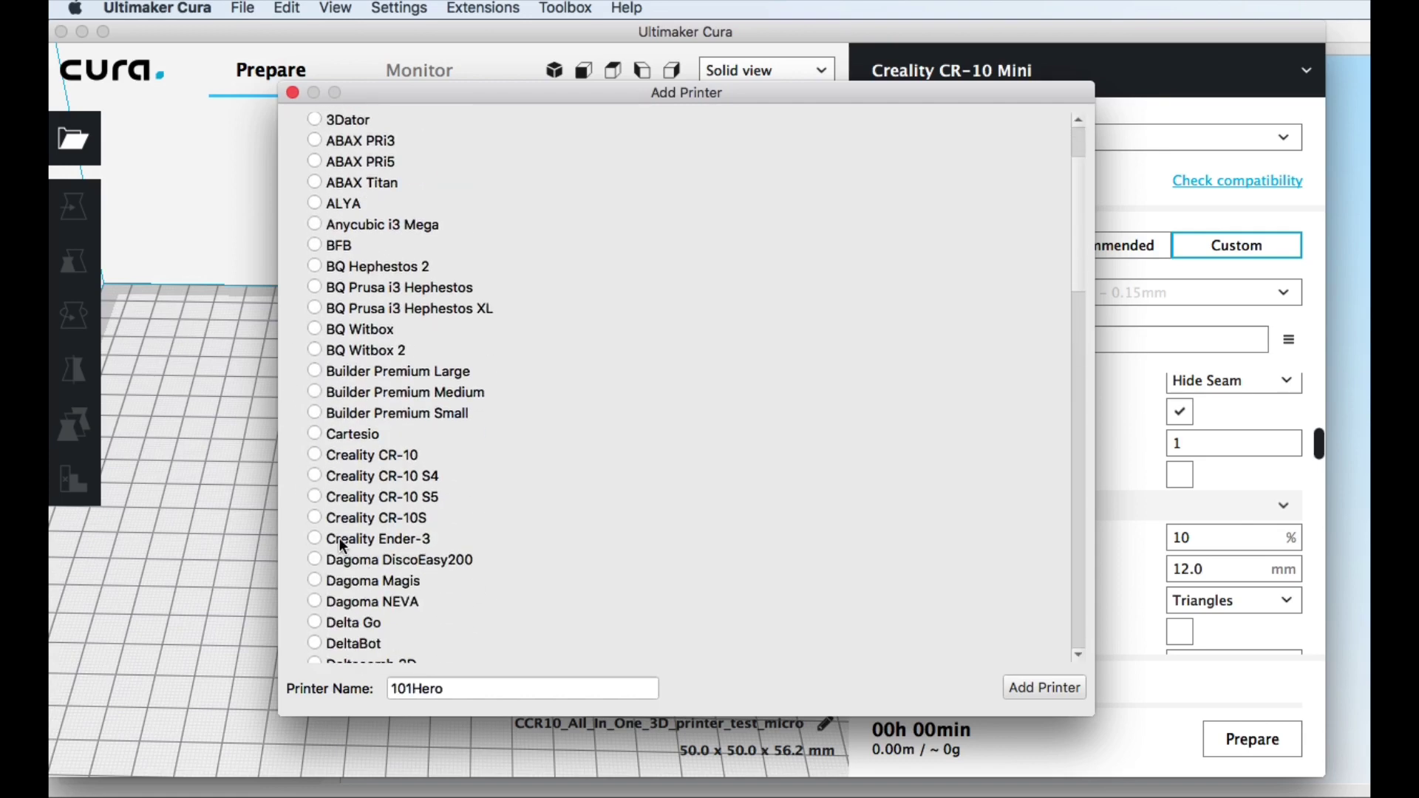
pyautogui.click(316, 539)
pyautogui.click(1039, 687)
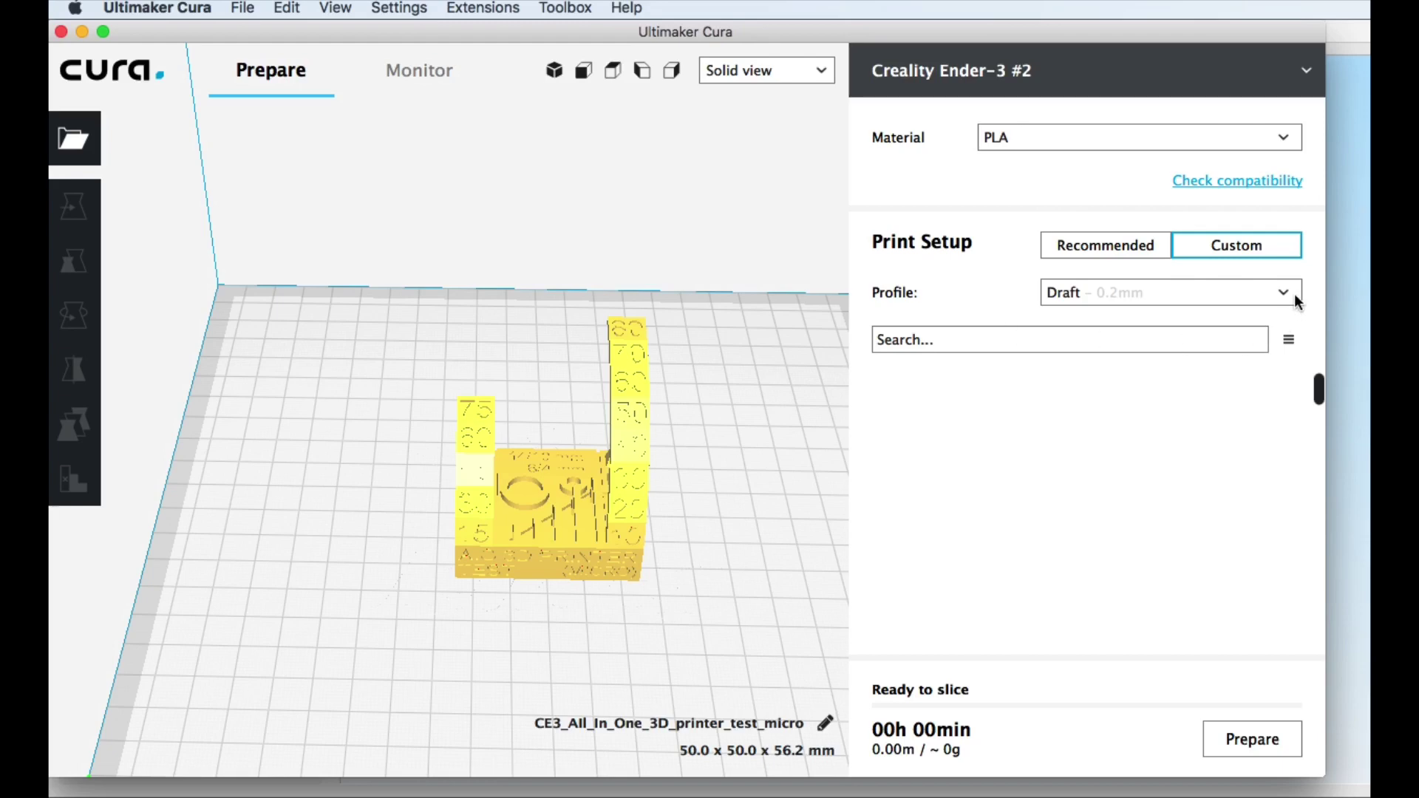
# Switch the print profile to Normal - 0.15mm and set settings visibility to Expert
pyautogui.click(1284, 294)
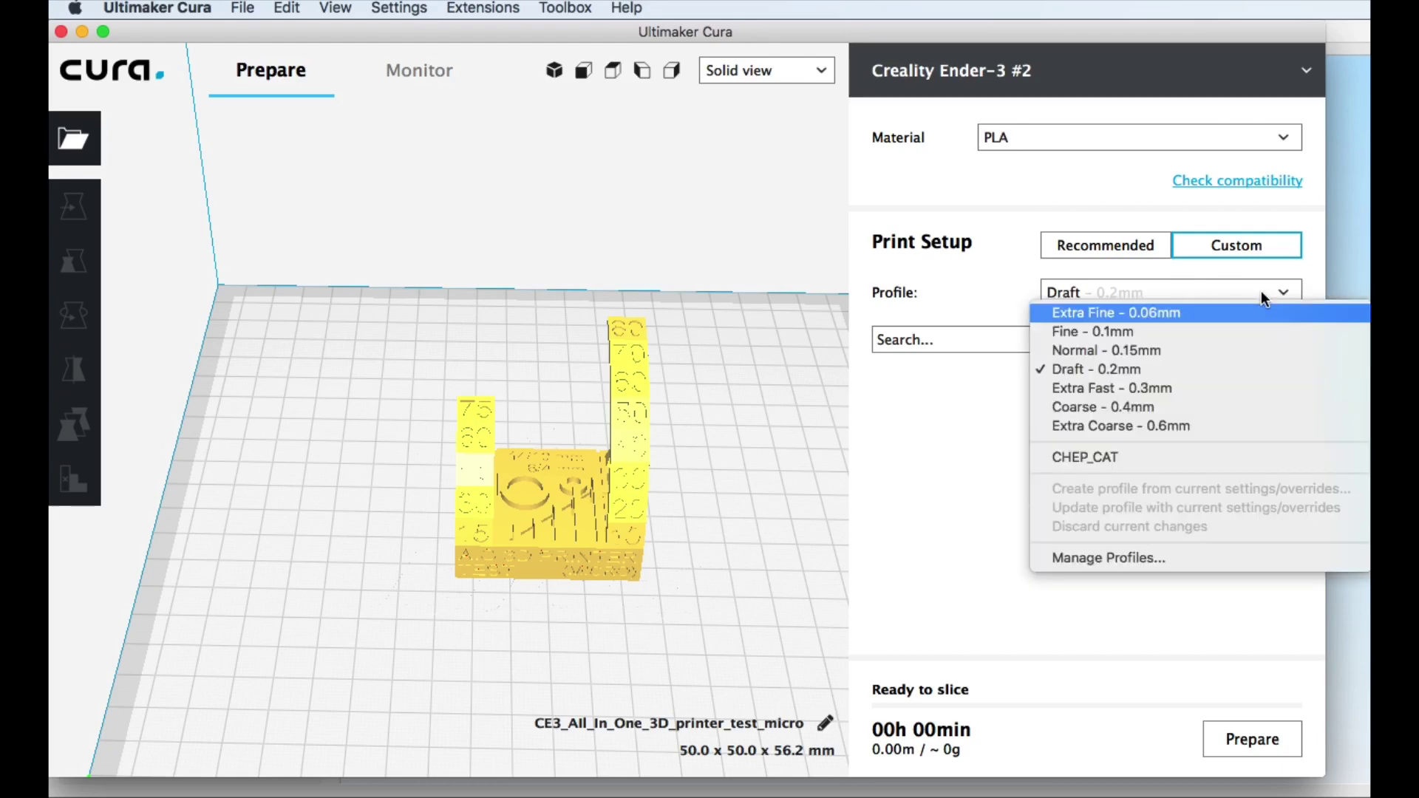
pyautogui.click(1085, 350)
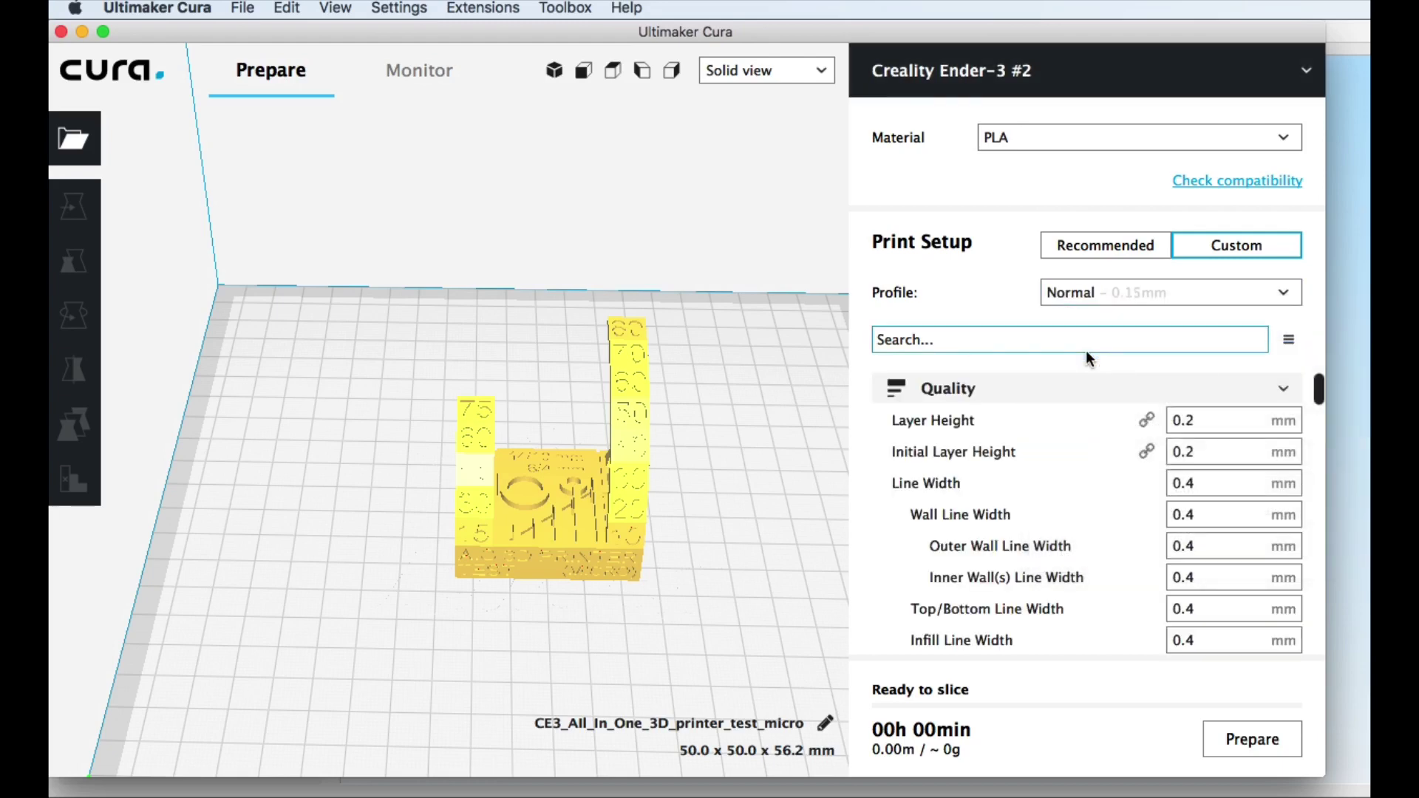
pyautogui.click(1290, 342)
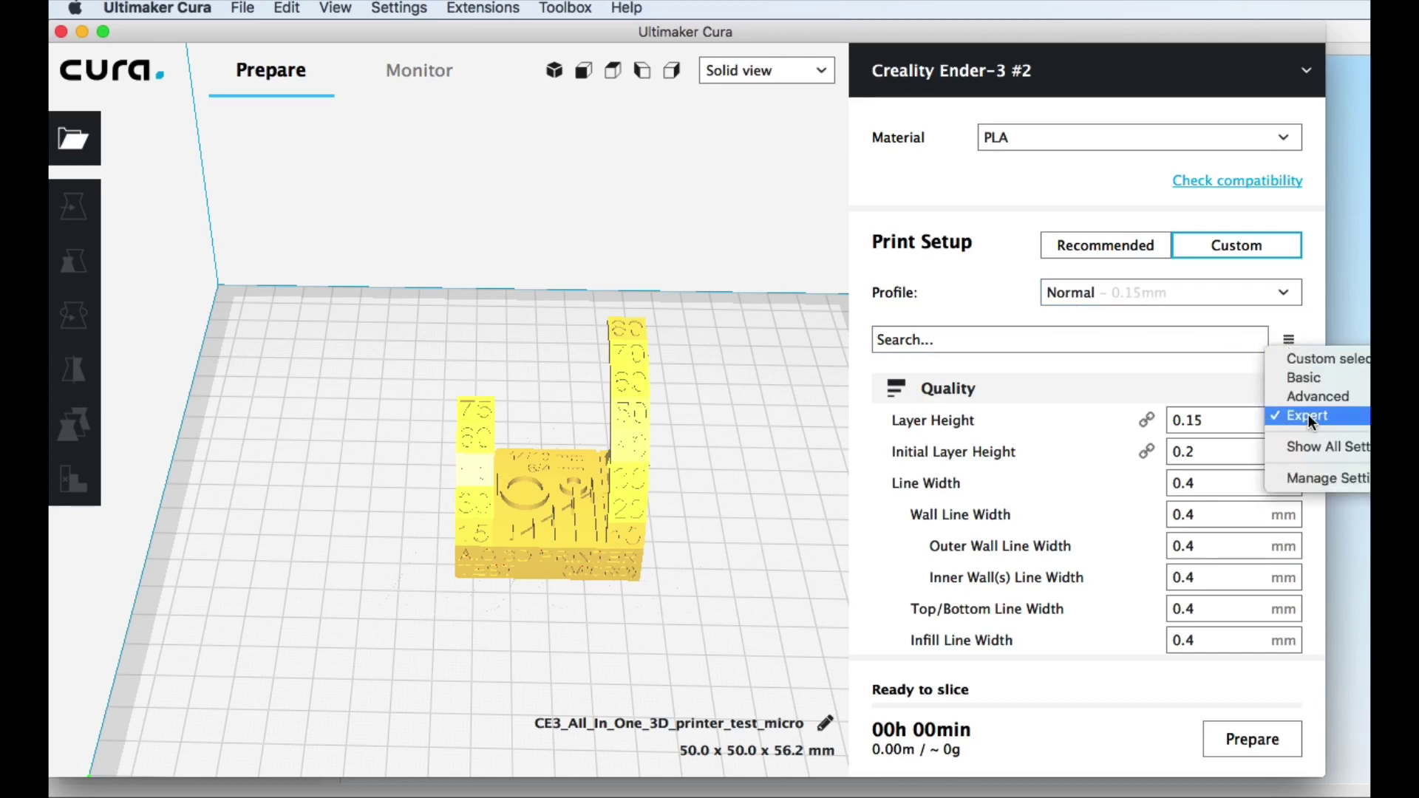
pyautogui.click(1290, 417)
pyautogui.click(1177, 417)
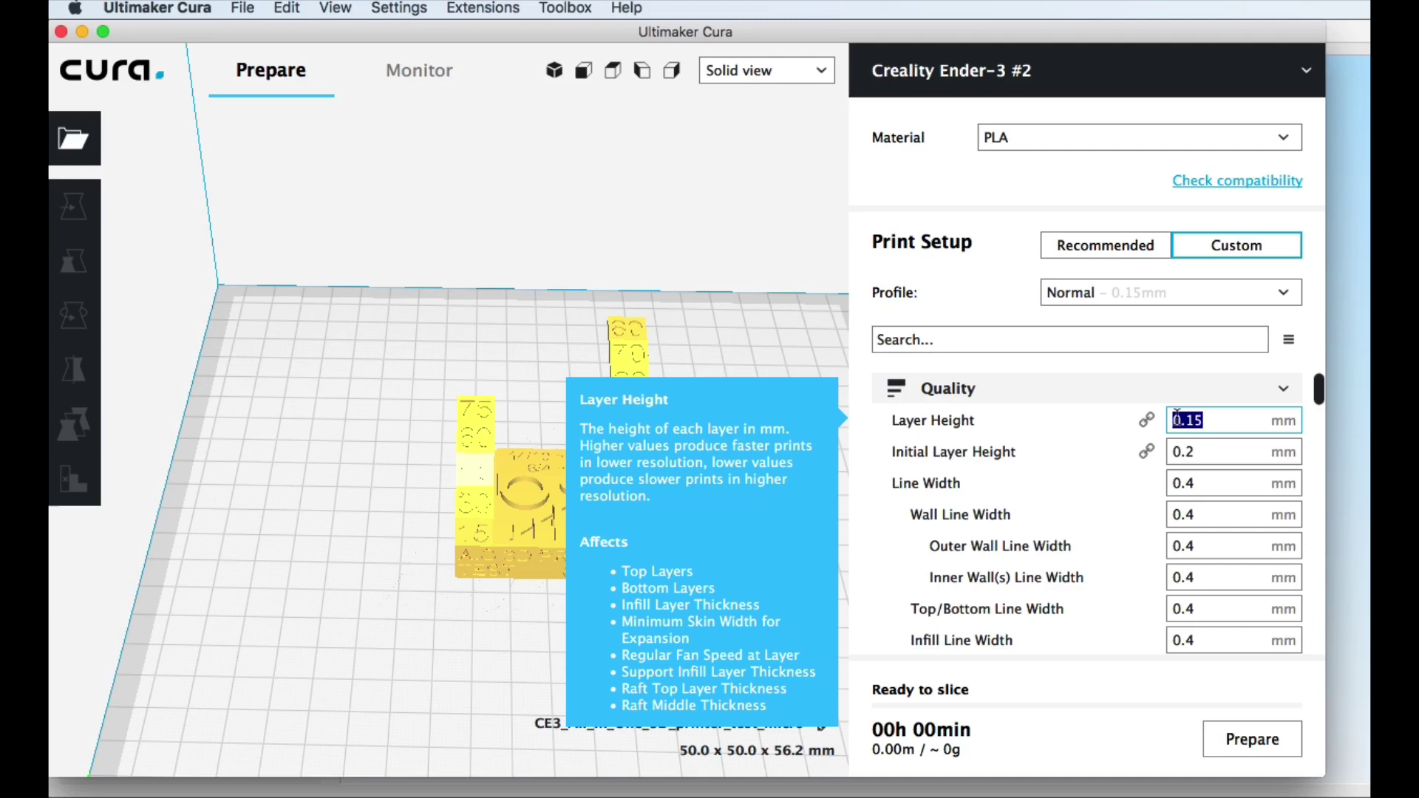
pyautogui.moveTo(1320, 390); pyautogui.dragTo(1320, 490)
pyautogui.doubleClick(1178, 465)
pyautogui.doubleClick(1183, 442)
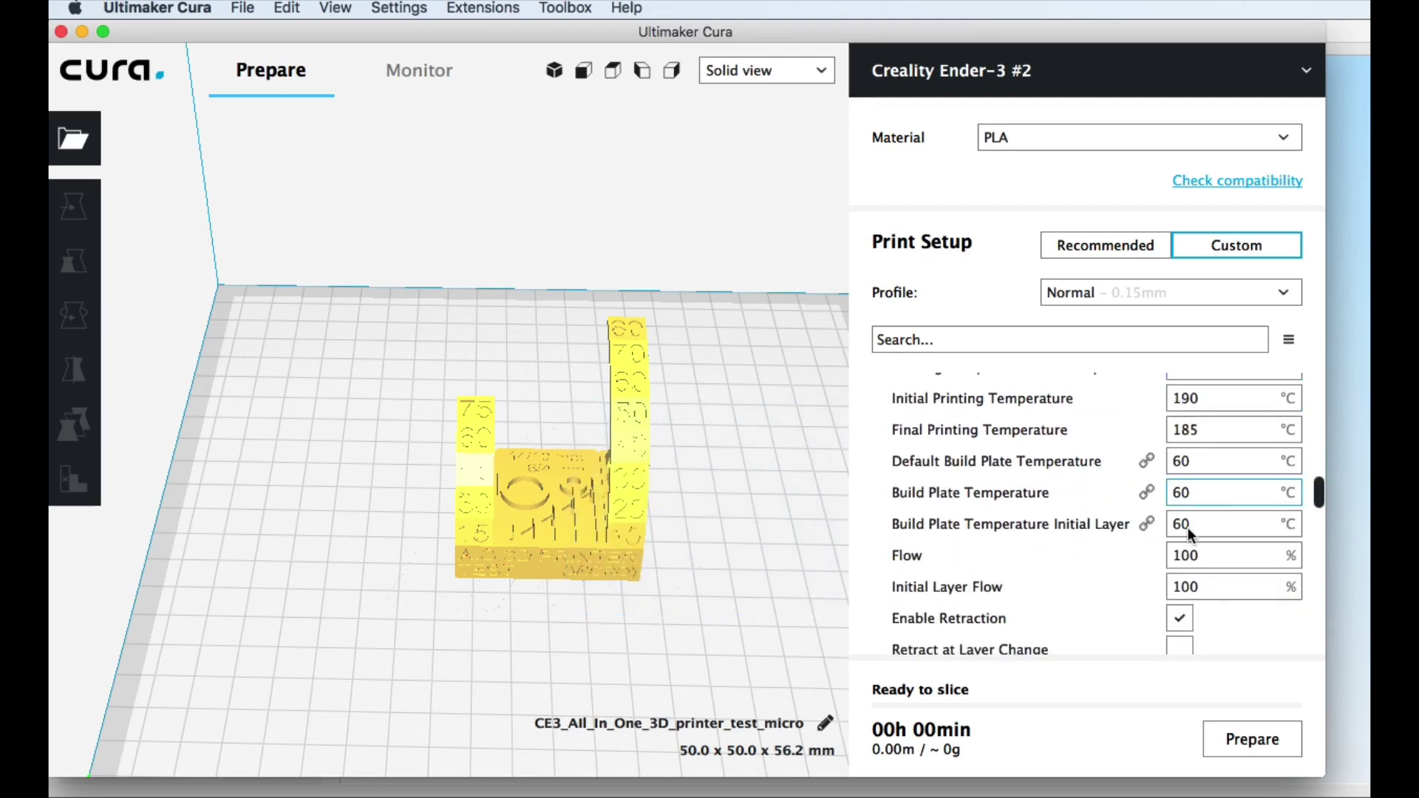
pyautogui.doubleClick(1176, 555)
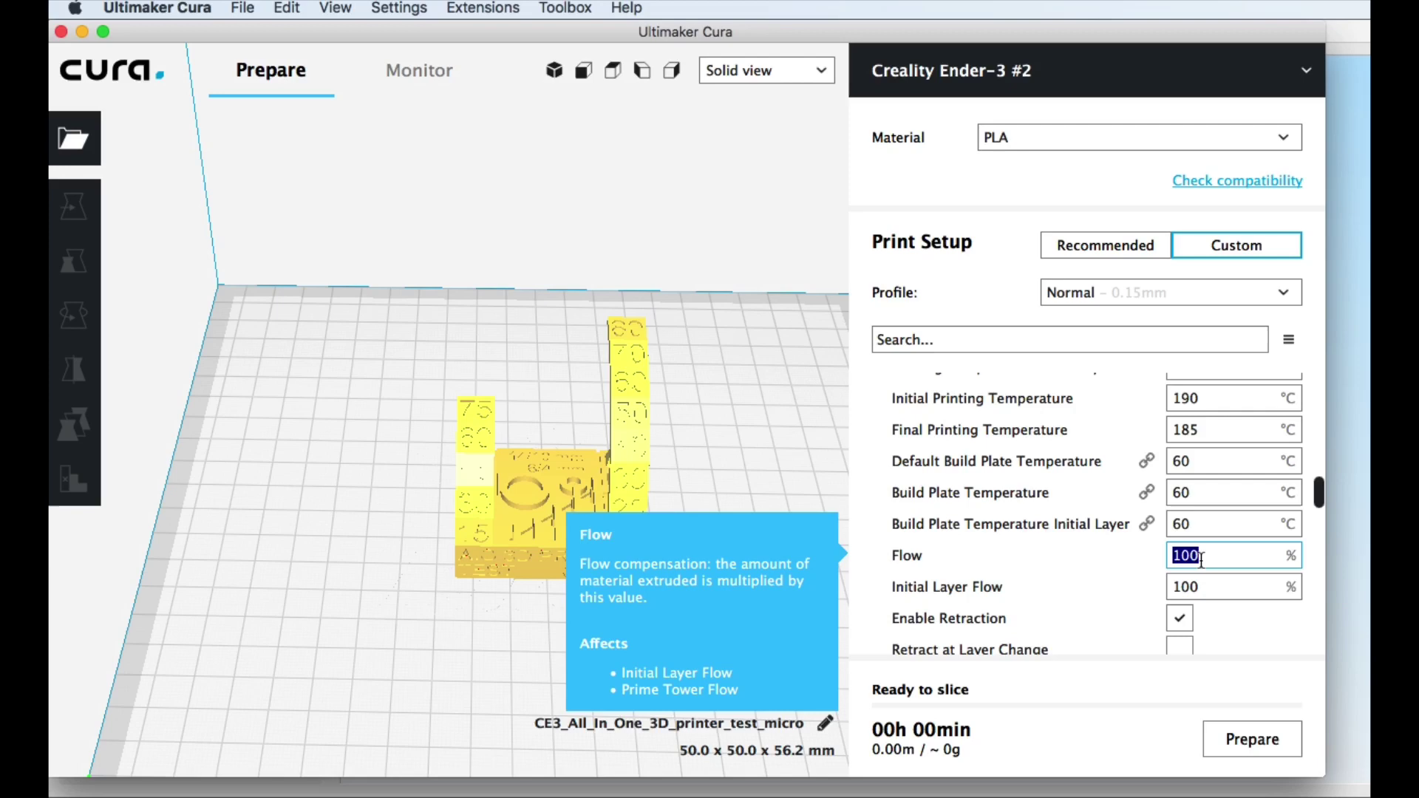
pyautogui.moveTo(1321, 485); pyautogui.dragTo(1321, 505)
pyautogui.doubleClick(1178, 483)
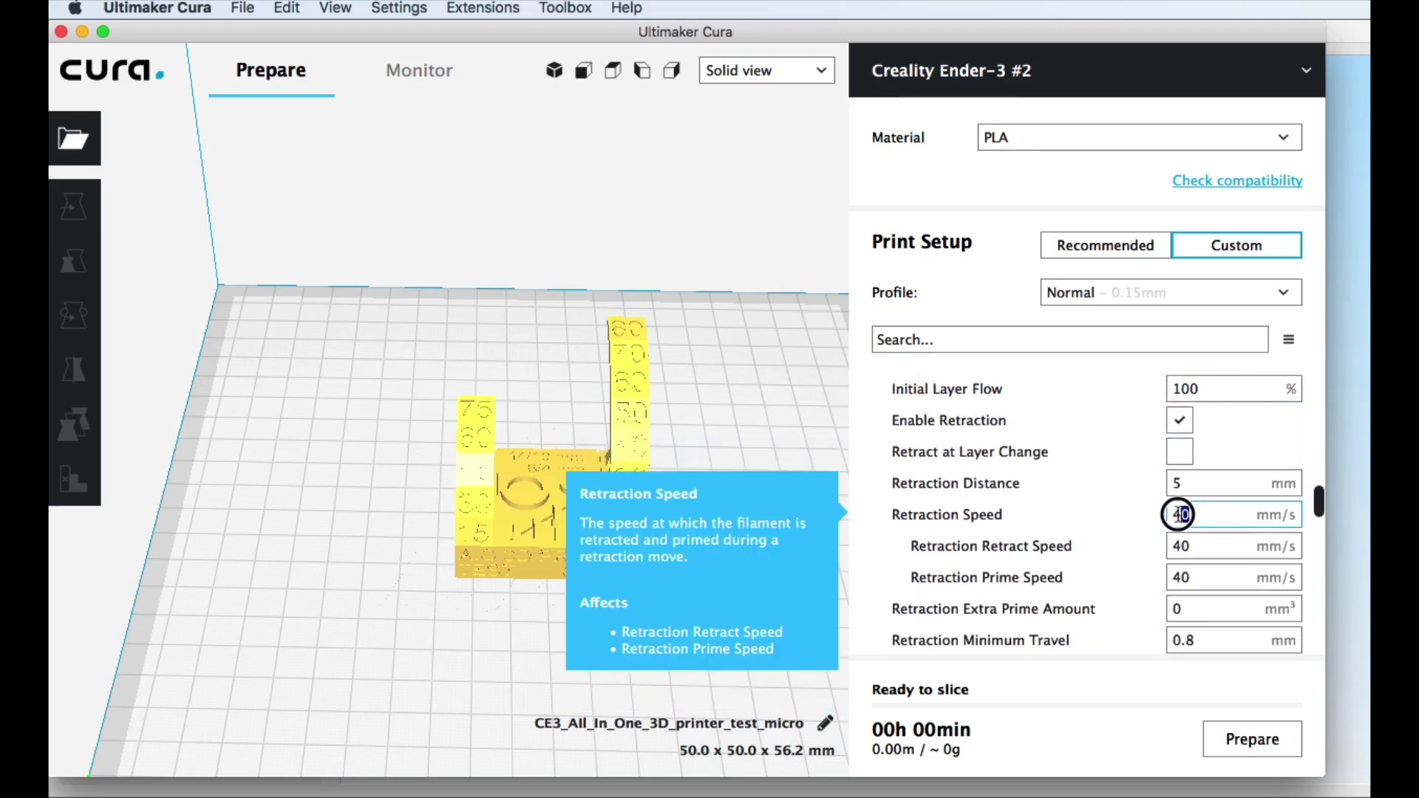
pyautogui.doubleClick(1179, 514)
pyautogui.moveTo(1321, 496); pyautogui.dragTo(1318, 642)
pyautogui.doubleClick(1187, 560)
pyautogui.doubleClick(1190, 576)
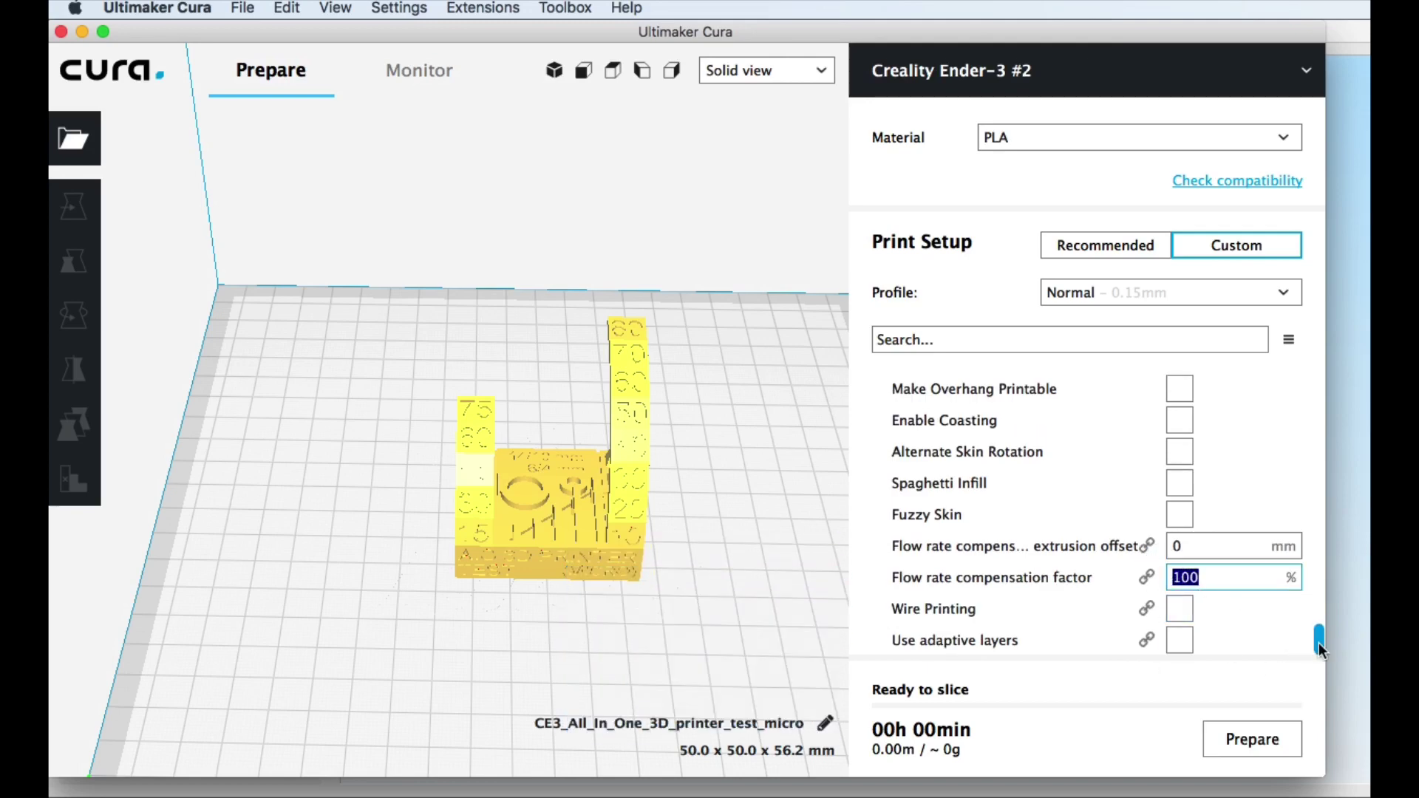
pyautogui.moveTo(1319, 637); pyautogui.dragTo(1294, 394)
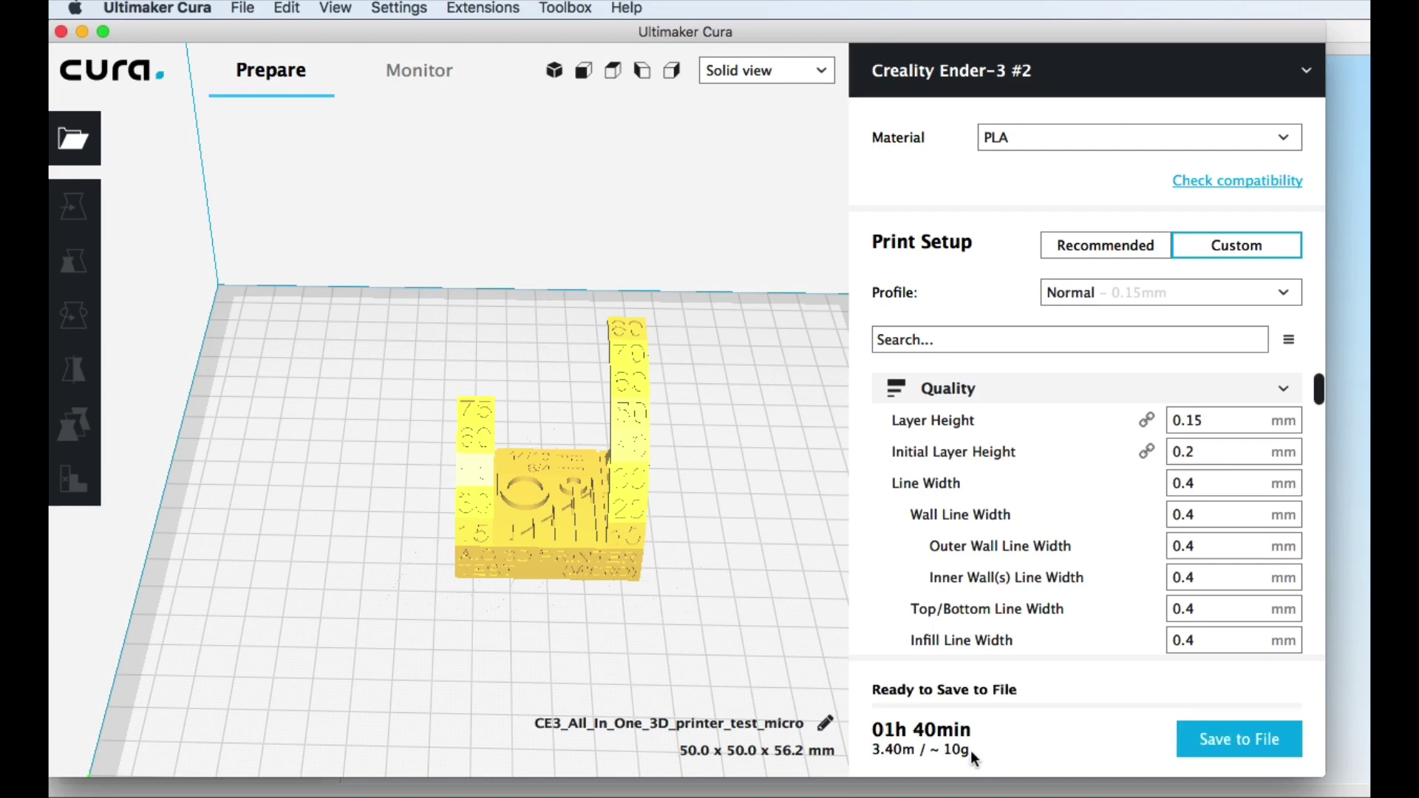
# Begin renaming the sliced test model to printer_test_Cura_Normal
pyautogui.click(825, 724)
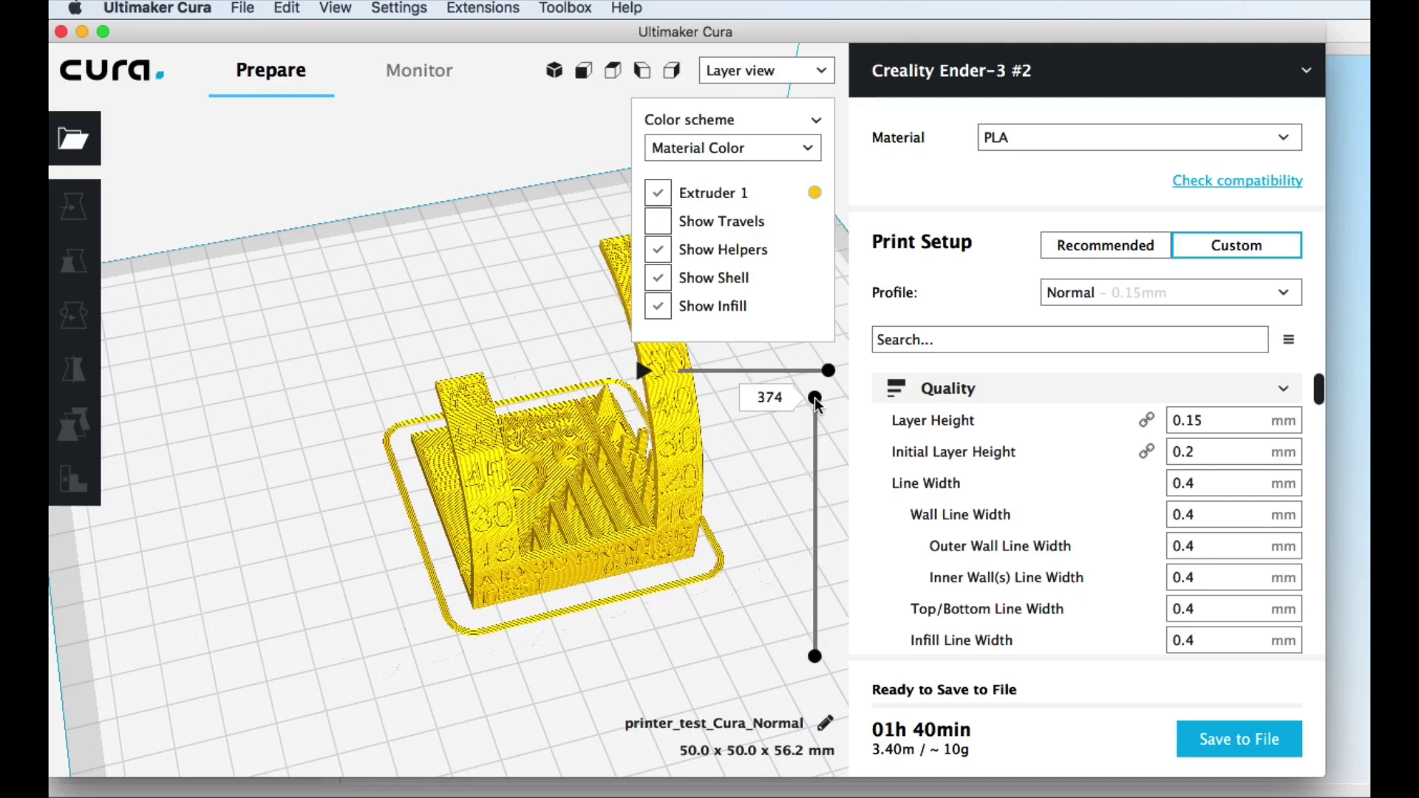
# Inspect the model in Solid view, then return to the sliced Layer view
pyautogui.moveTo(566, 564); pyautogui.dragTo(808, 555, button='right')
pyautogui.scroll(6, 570, 590)
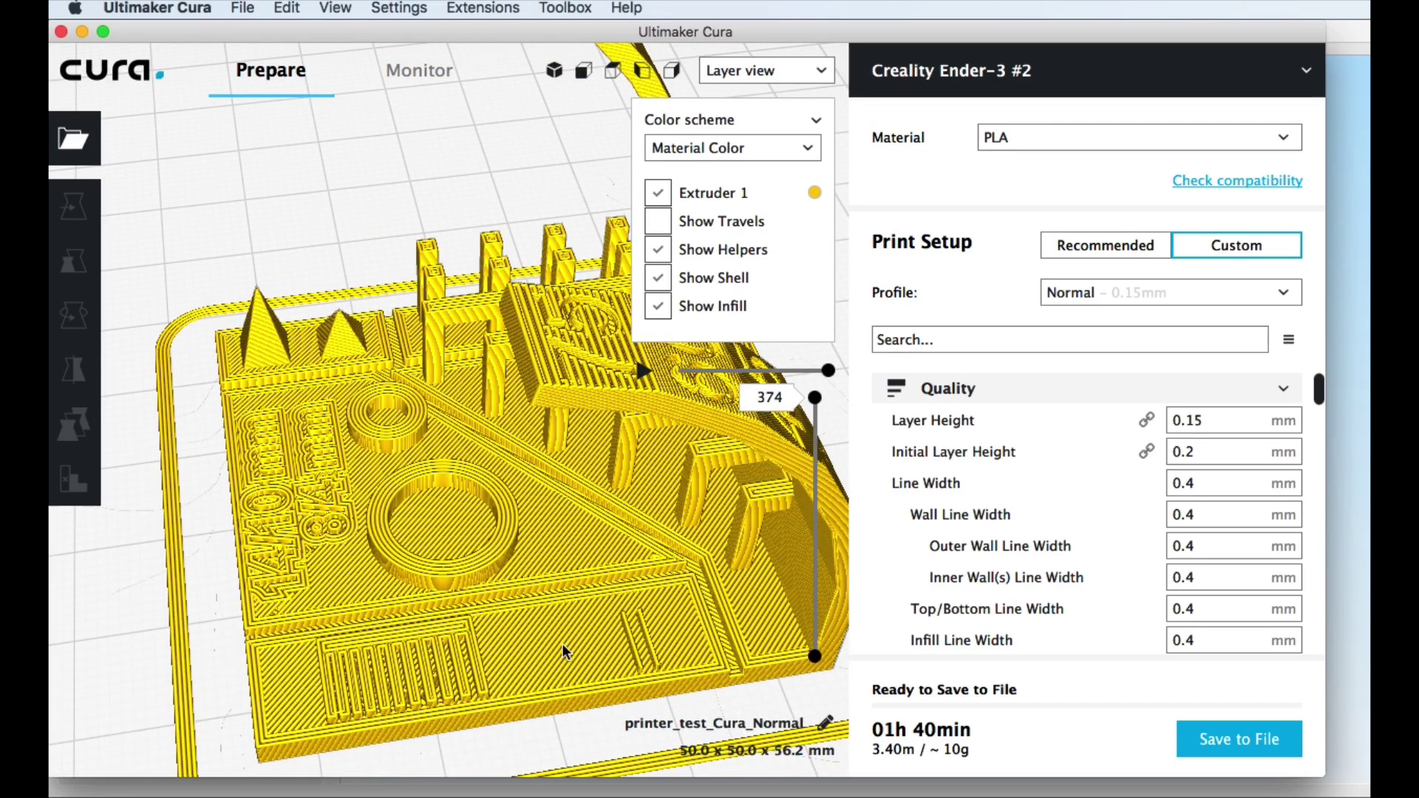
pyautogui.click(819, 74)
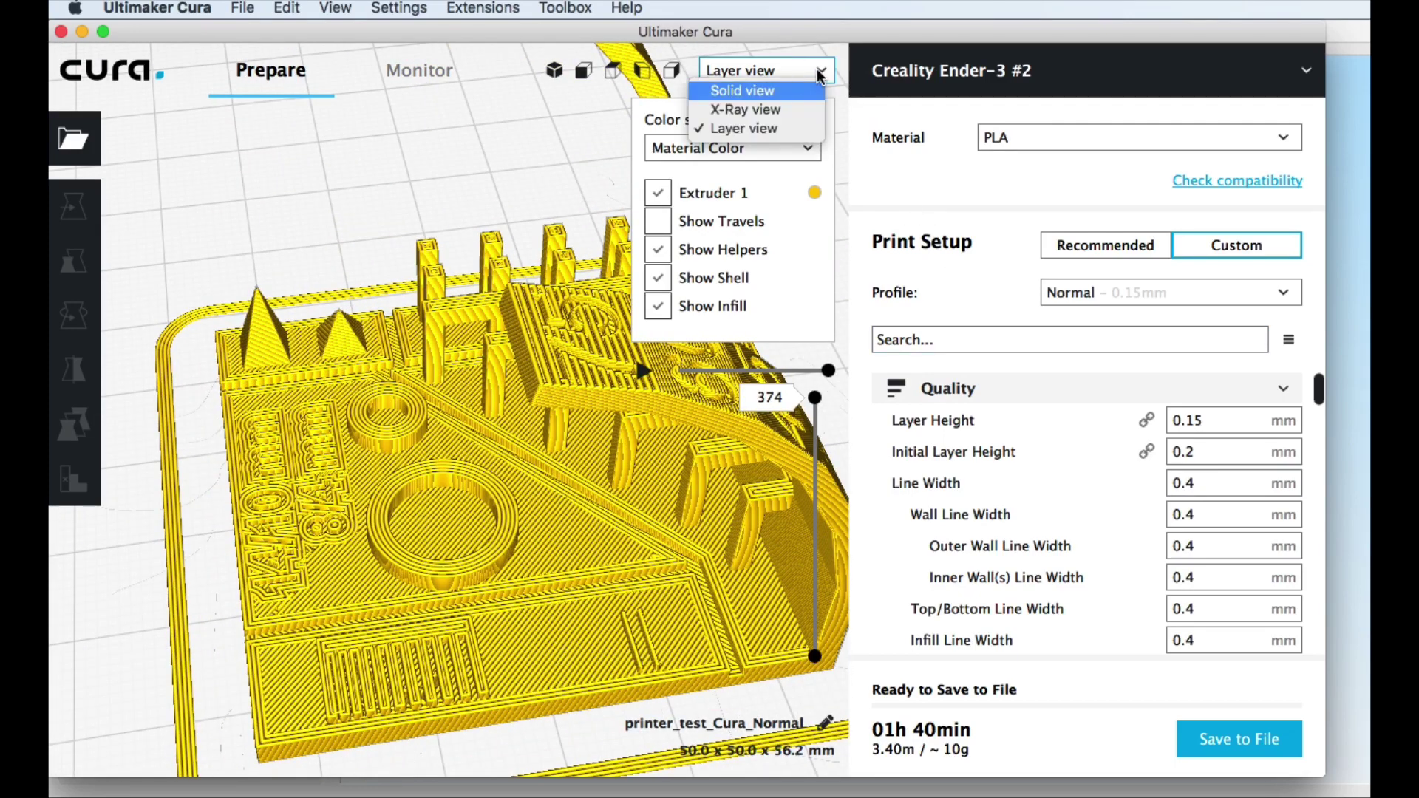
pyautogui.click(789, 94)
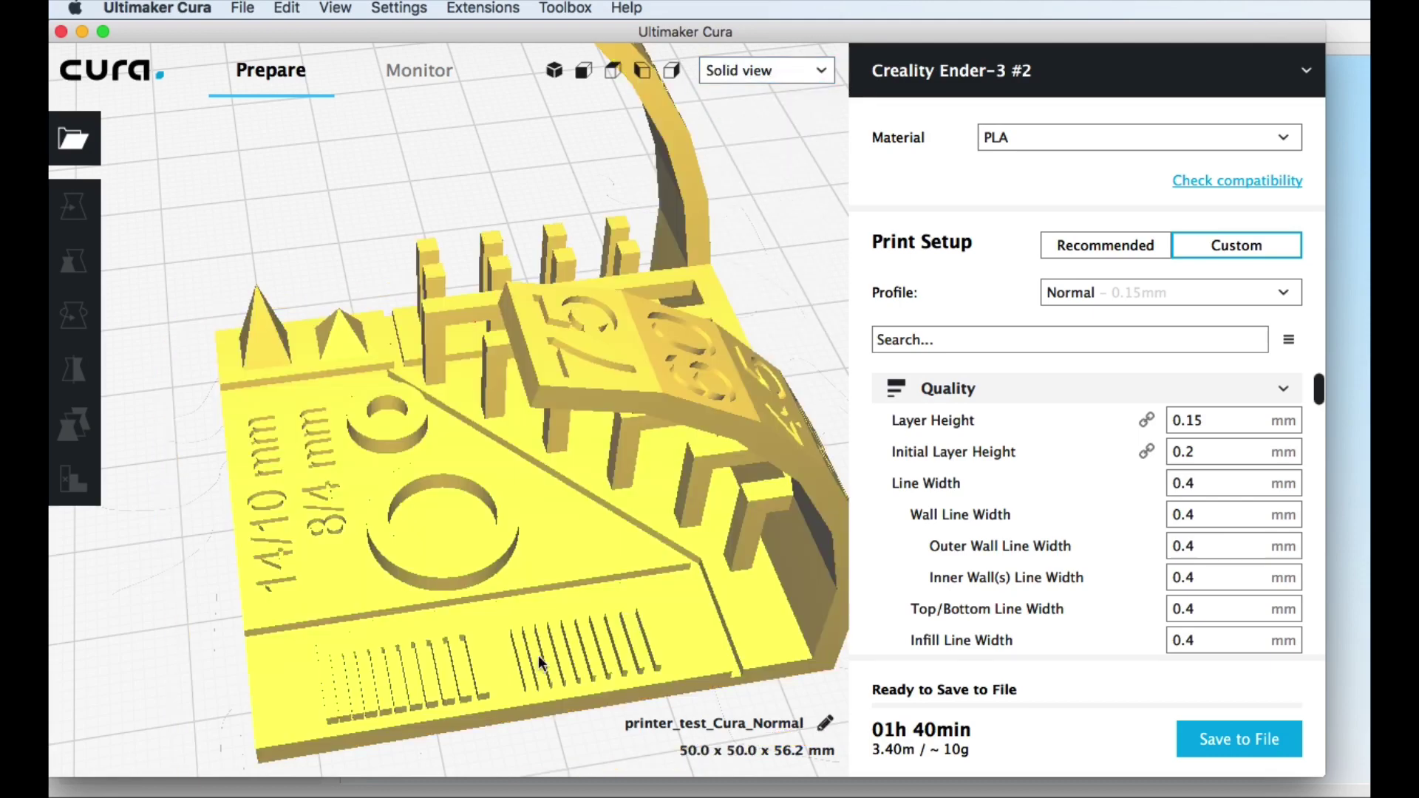
pyautogui.moveTo(581, 732)
pyautogui.mouseDown(button='right')
pyautogui.moveTo(532, 723)
pyautogui.moveTo(602, 694)
pyautogui.moveTo(631, 724)
pyautogui.moveTo(597, 733)
pyautogui.mouseUp(button='right')
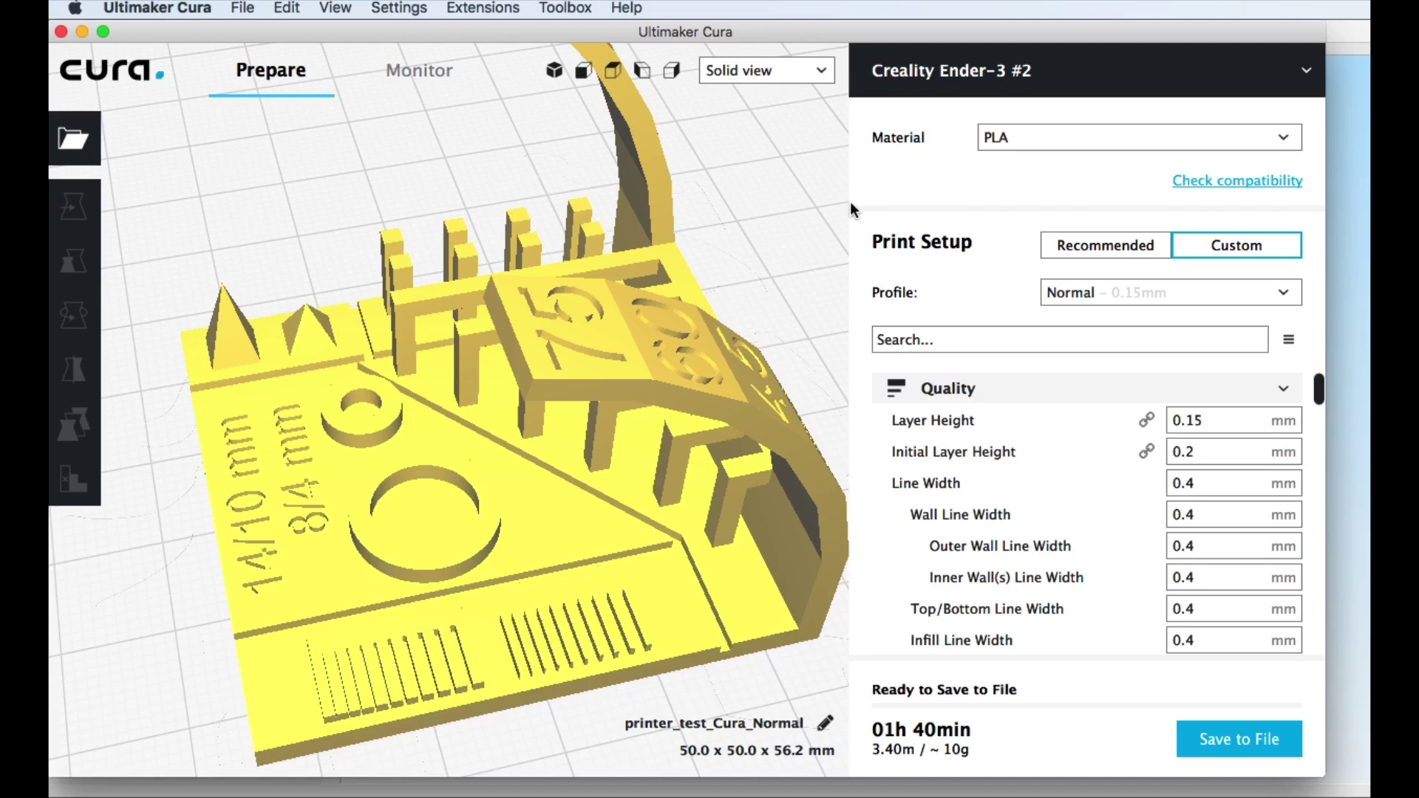
pyautogui.click(821, 69)
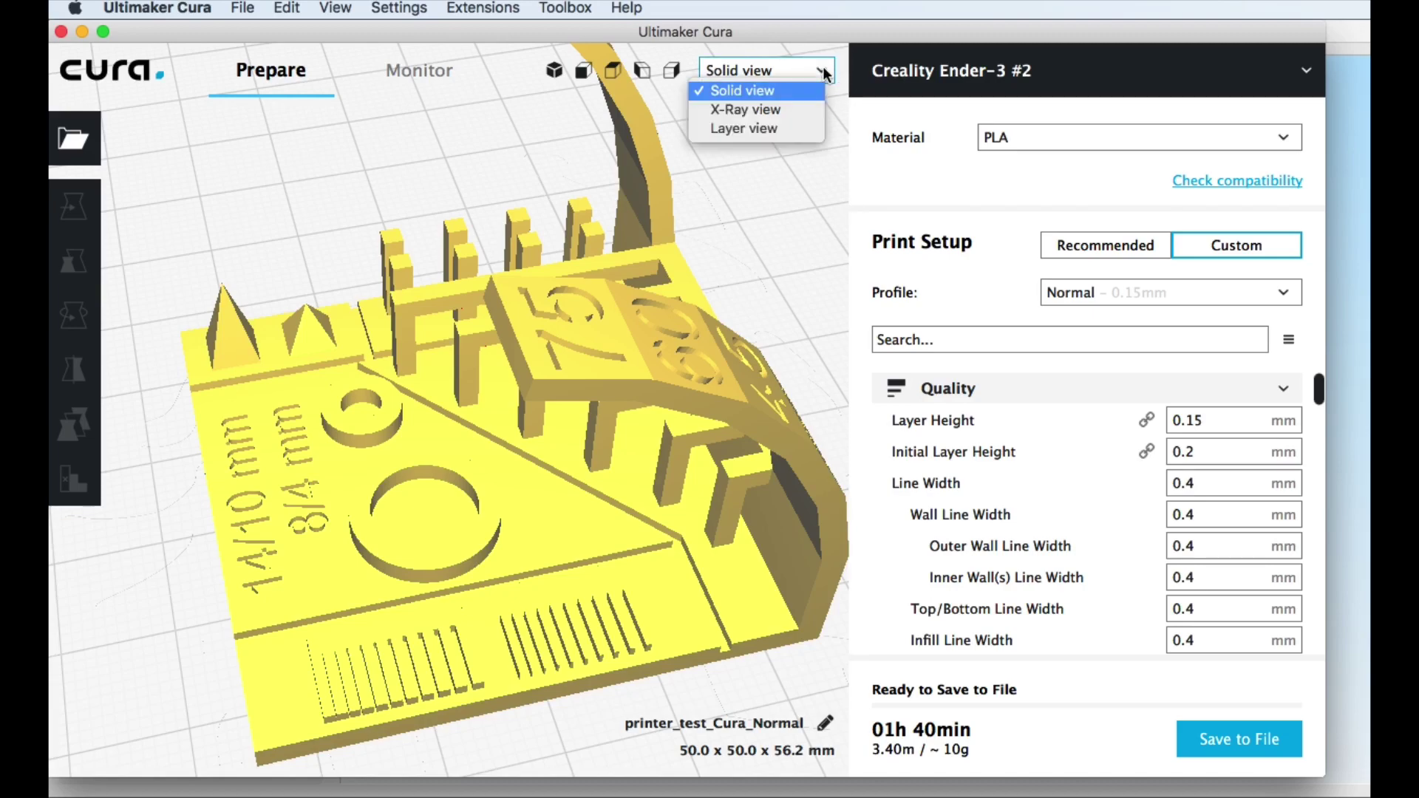
pyautogui.click(676, 329)
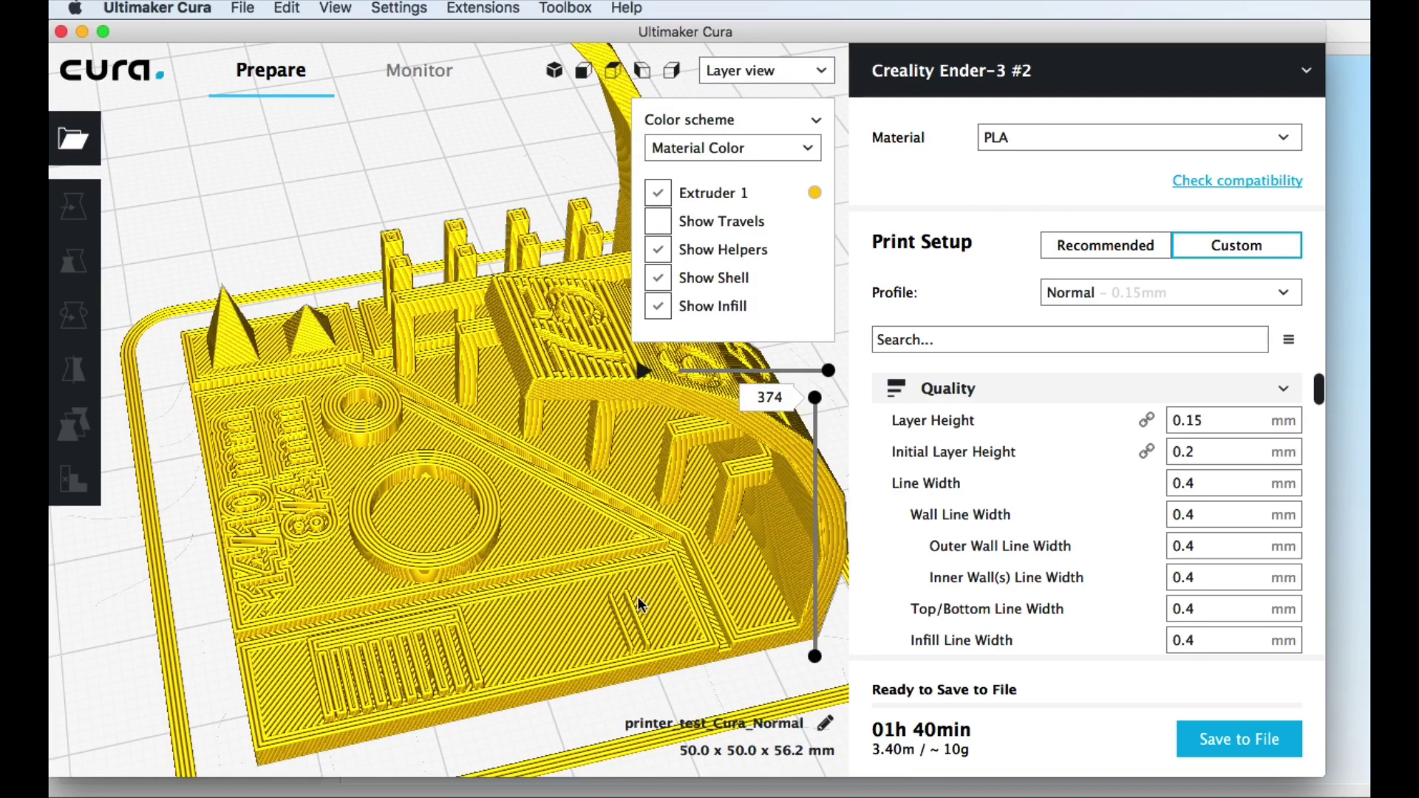
# Enable Print Thin Walls under Shell and re-slice the model (01h 41min)
pyautogui.scroll(-10, 1224, 500)
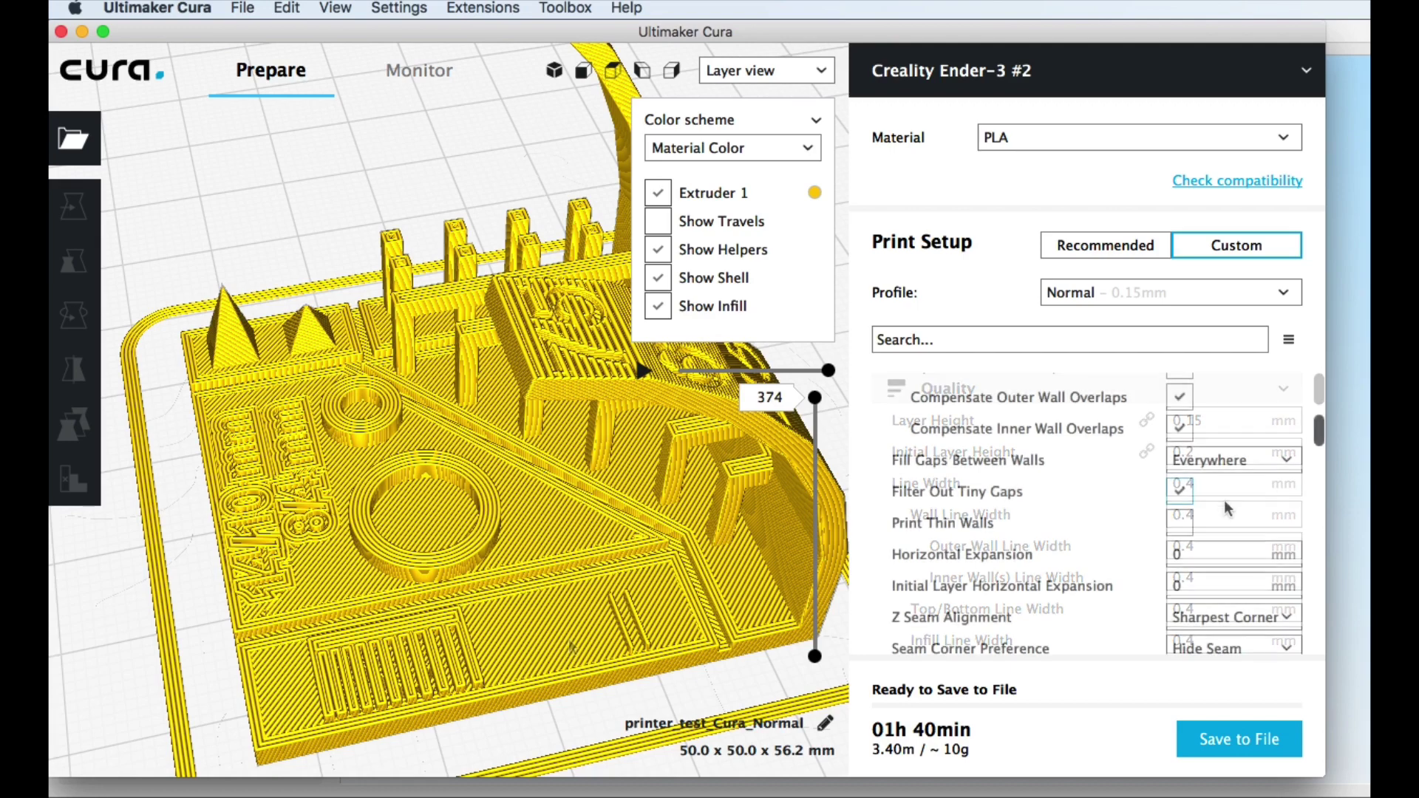
pyautogui.click(1182, 521)
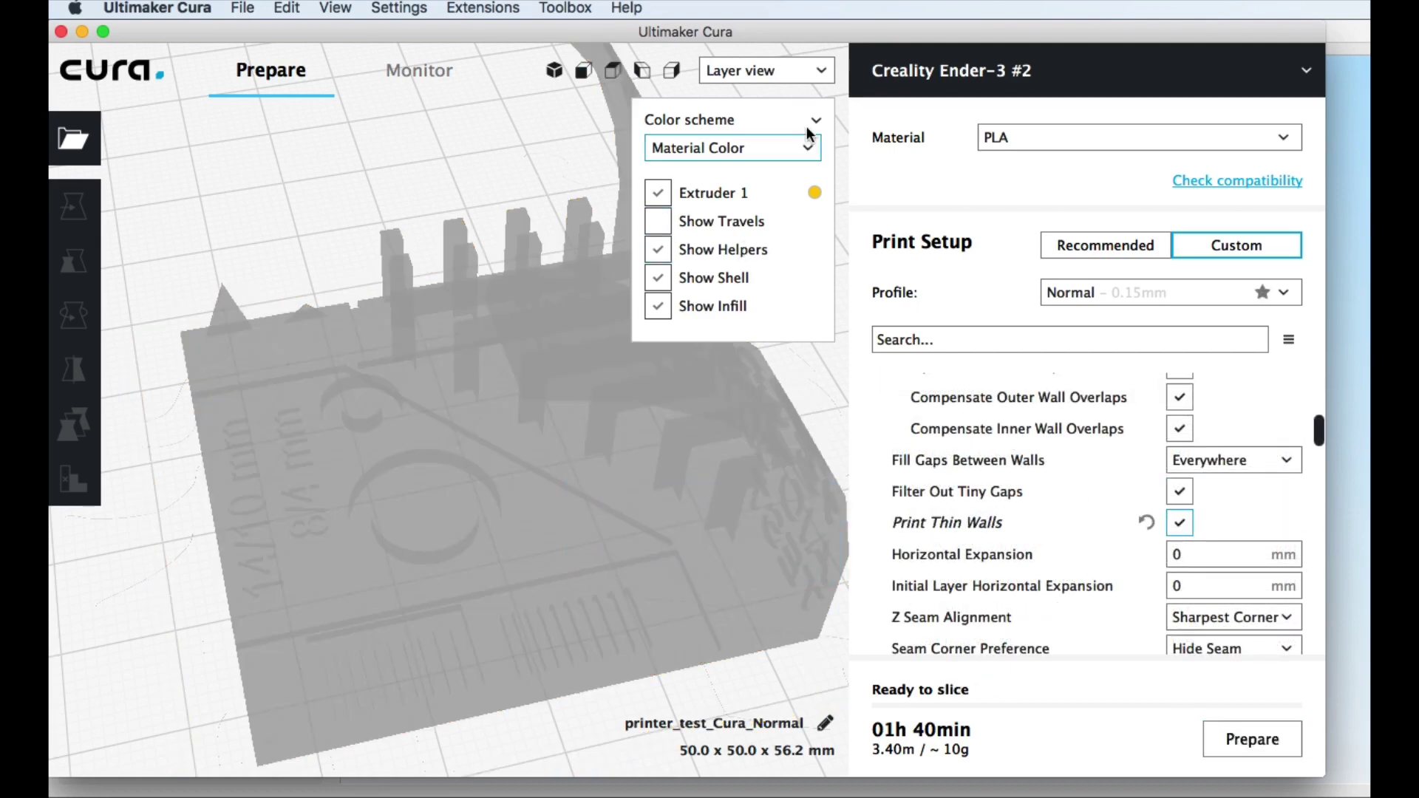
pyautogui.click(1268, 745)
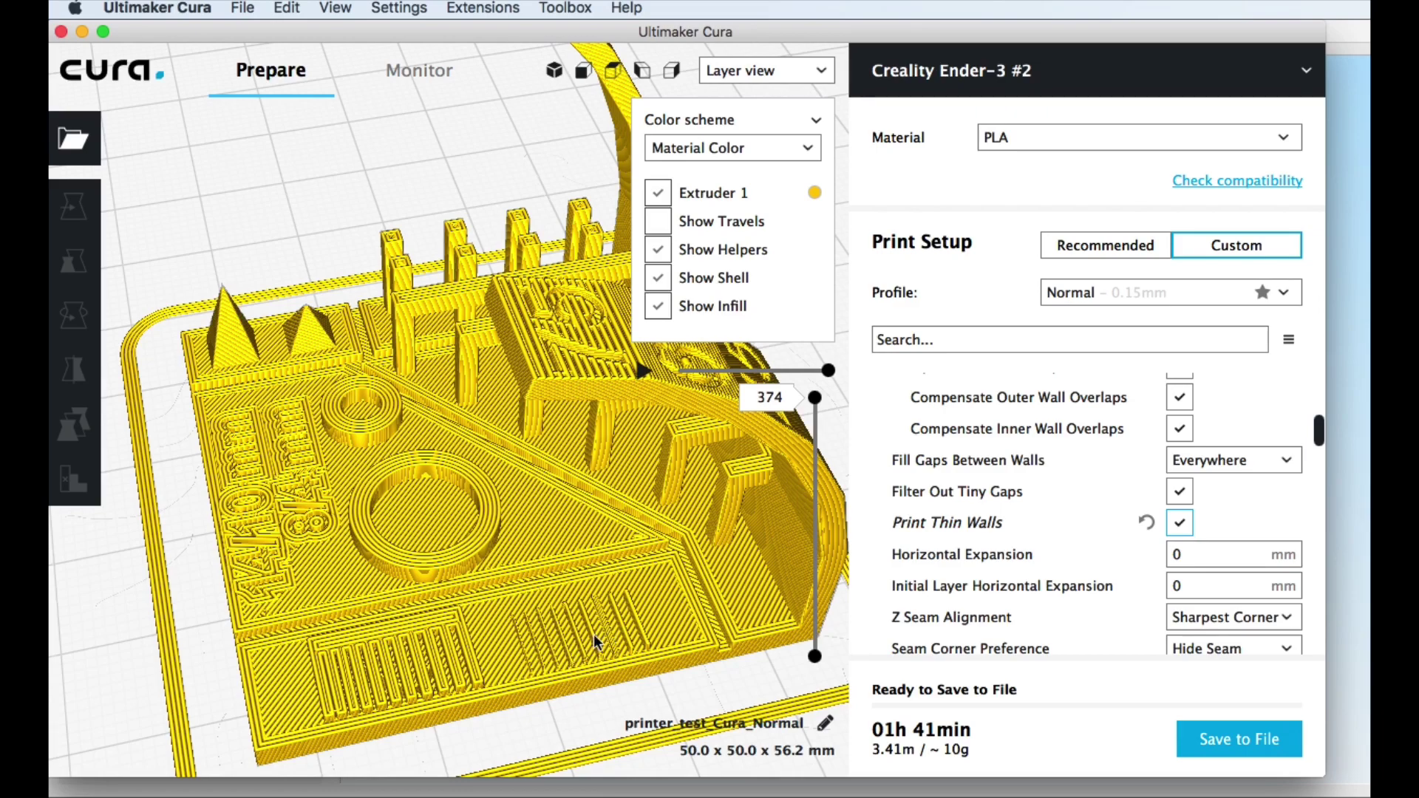
# Scroll the print settings panel back up toward the profile selection
pyautogui.scroll(5, 593, 635)
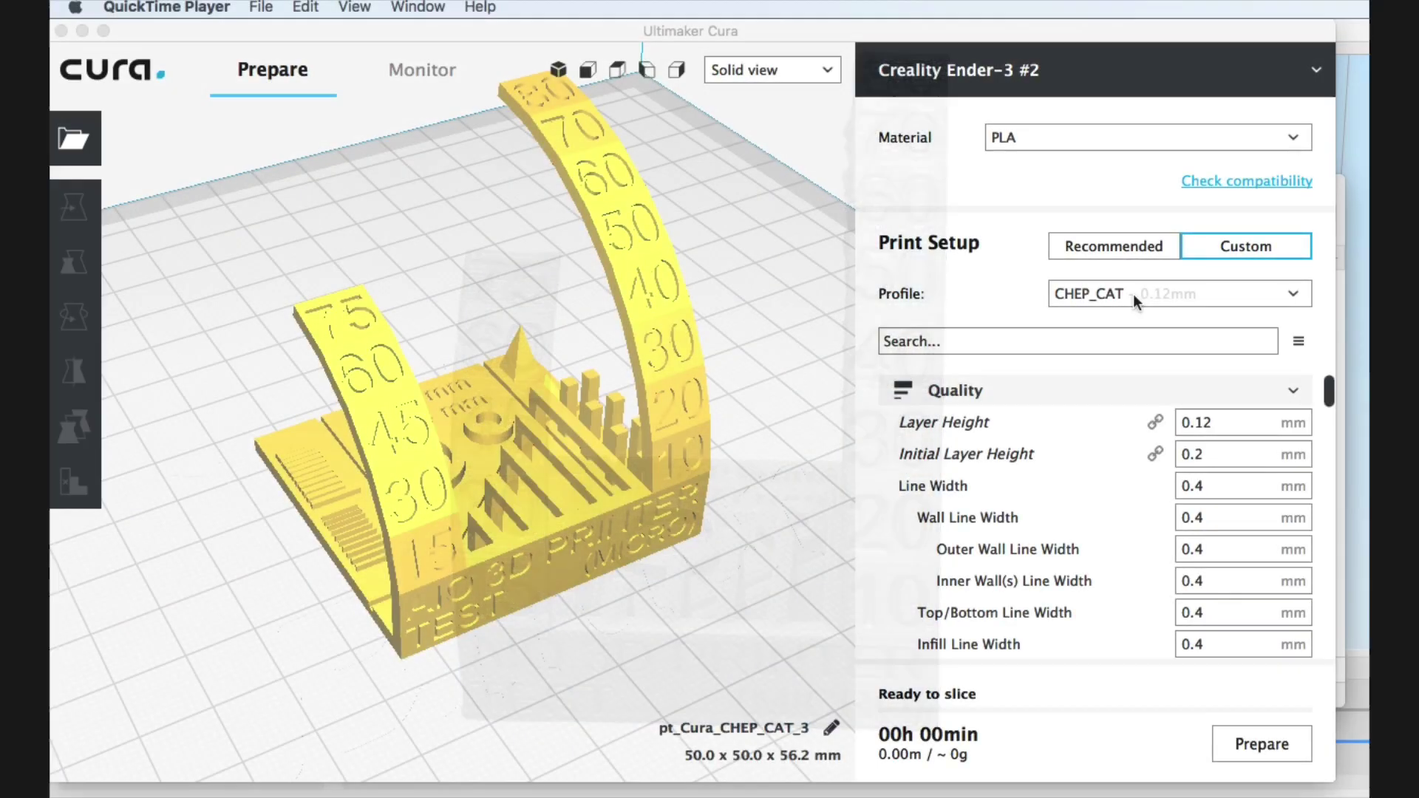
pyautogui.click(1214, 420)
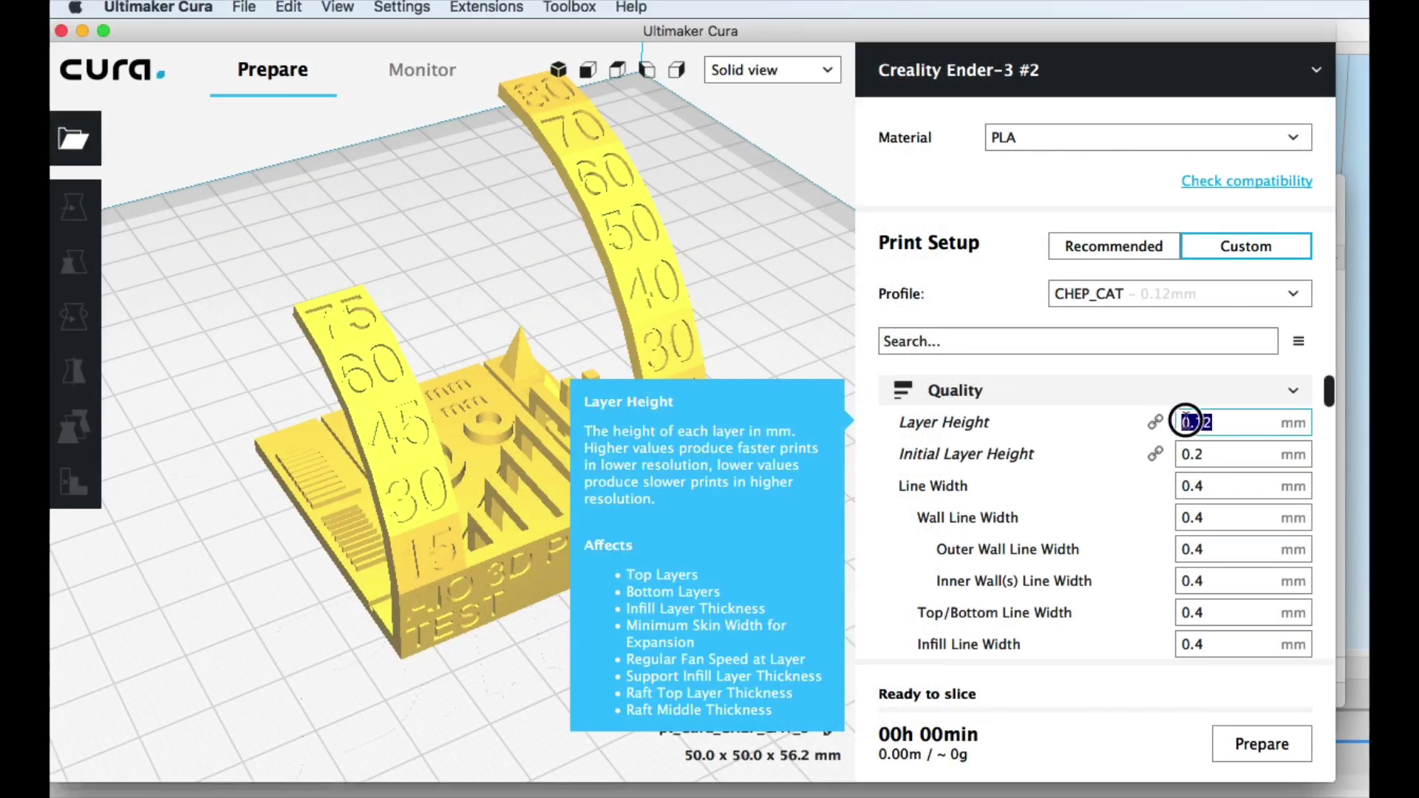
pyautogui.moveTo(1330, 391); pyautogui.dragTo(1324, 492)
pyautogui.doubleClick(1187, 390)
pyautogui.moveTo(1213, 551); pyautogui.dragTo(1188, 551)
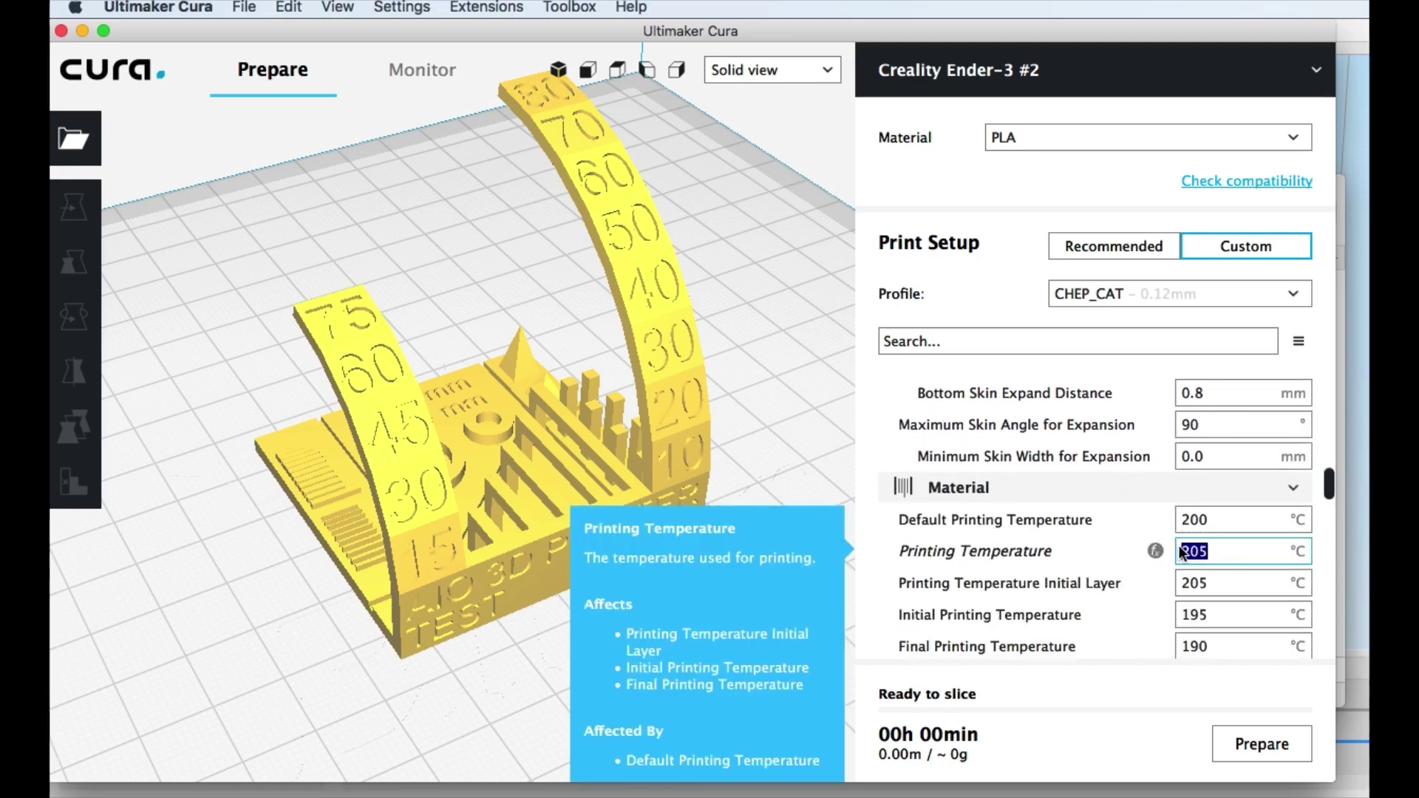
pyautogui.scroll(-8, 1323, 488)
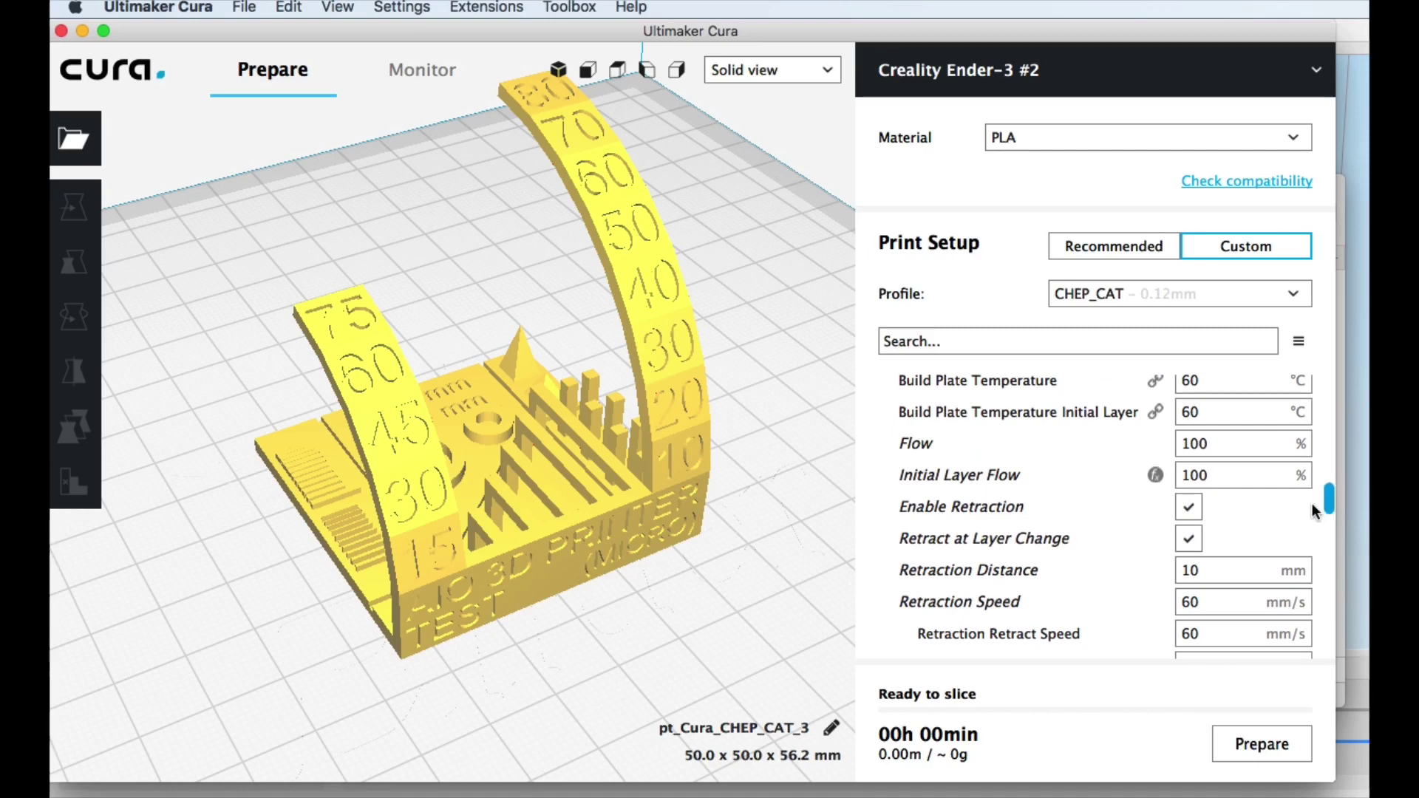
pyautogui.click(1188, 570)
pyautogui.click(1188, 601)
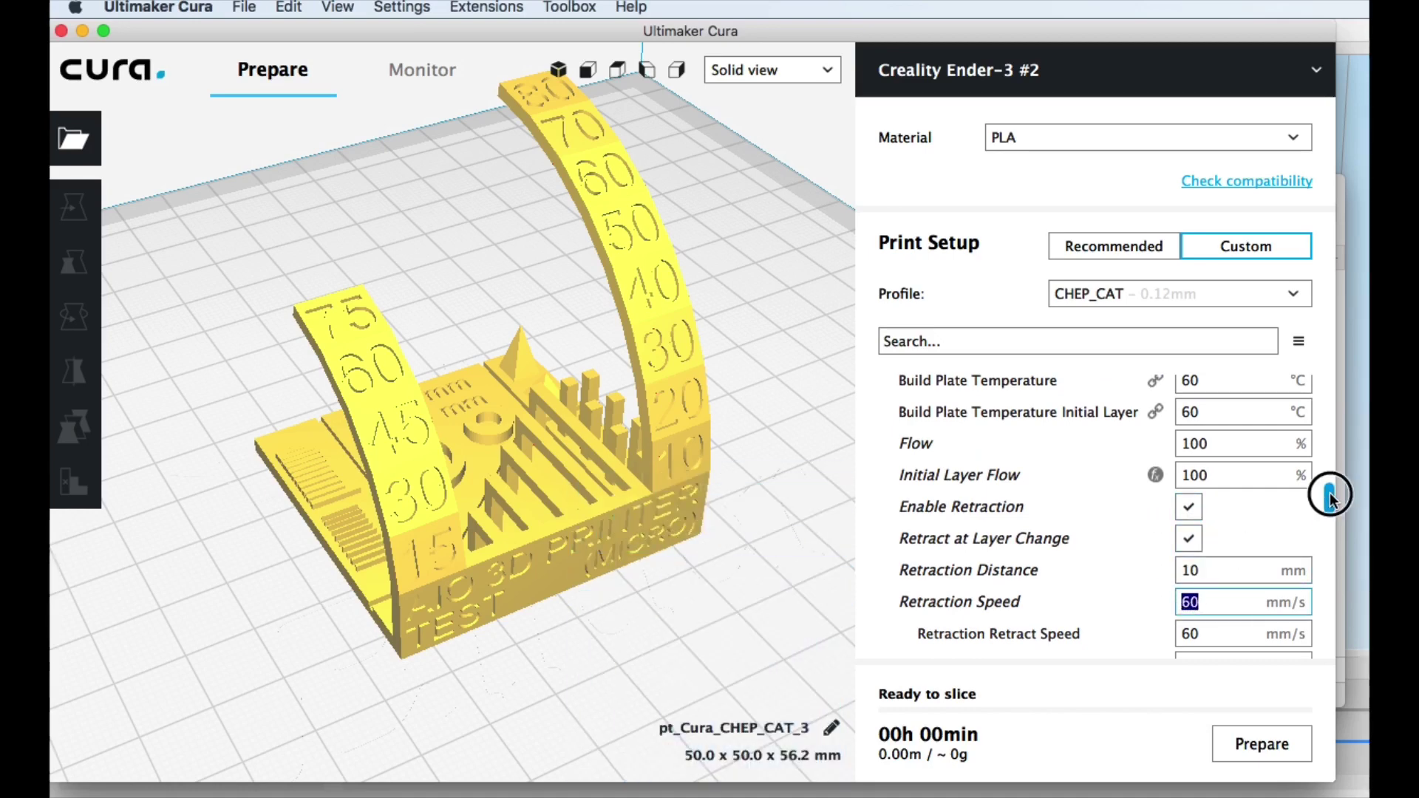
pyautogui.moveTo(1330, 499); pyautogui.dragTo(1333, 642)
pyautogui.click(1180, 522)
pyautogui.moveTo(1186, 530)
pyautogui.moveTo(1217, 581); pyautogui.dragTo(1170, 587)
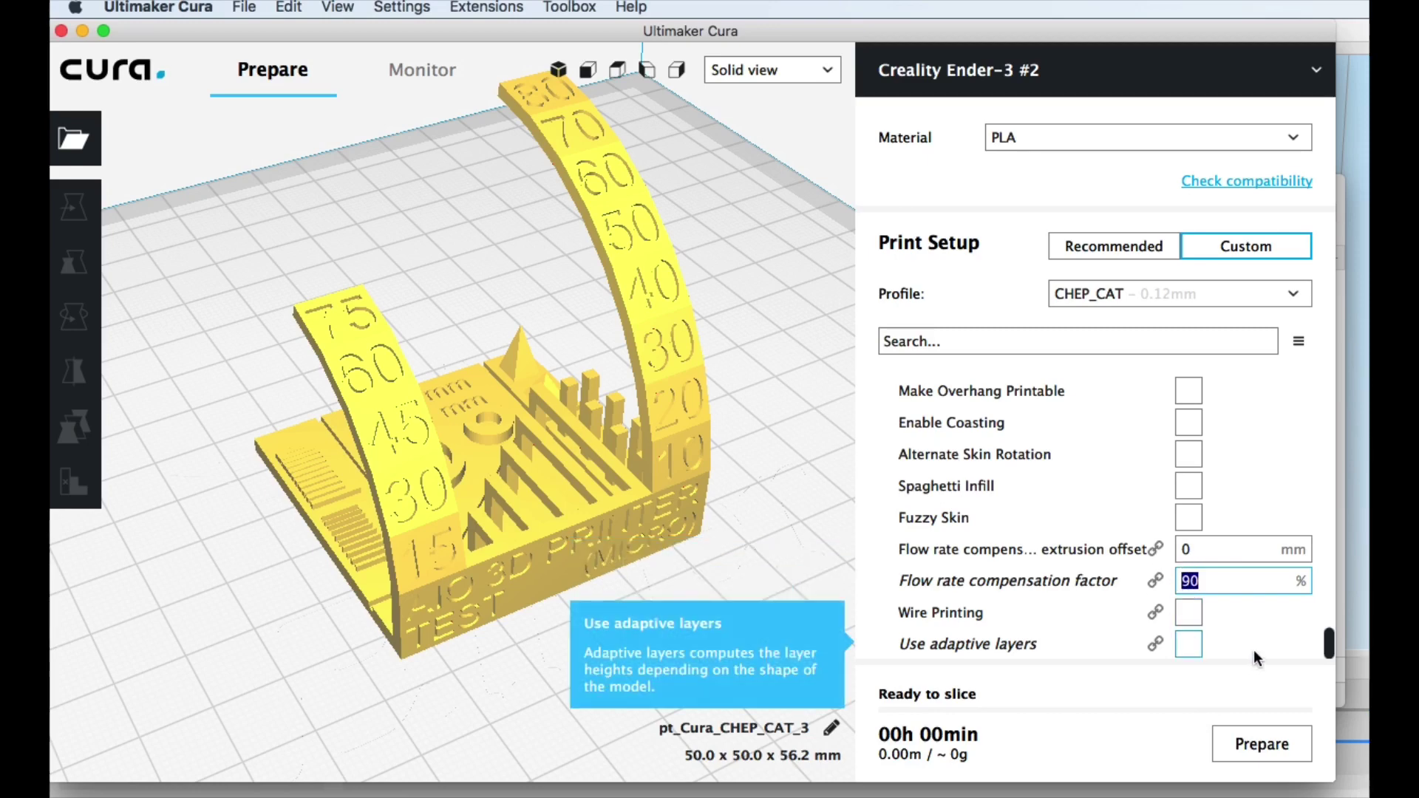
# Raise the layer slider to show more CHEP_CAT sliced layers and orbit around the model
pyautogui.moveTo(1331, 649); pyautogui.dragTo(1323, 442)
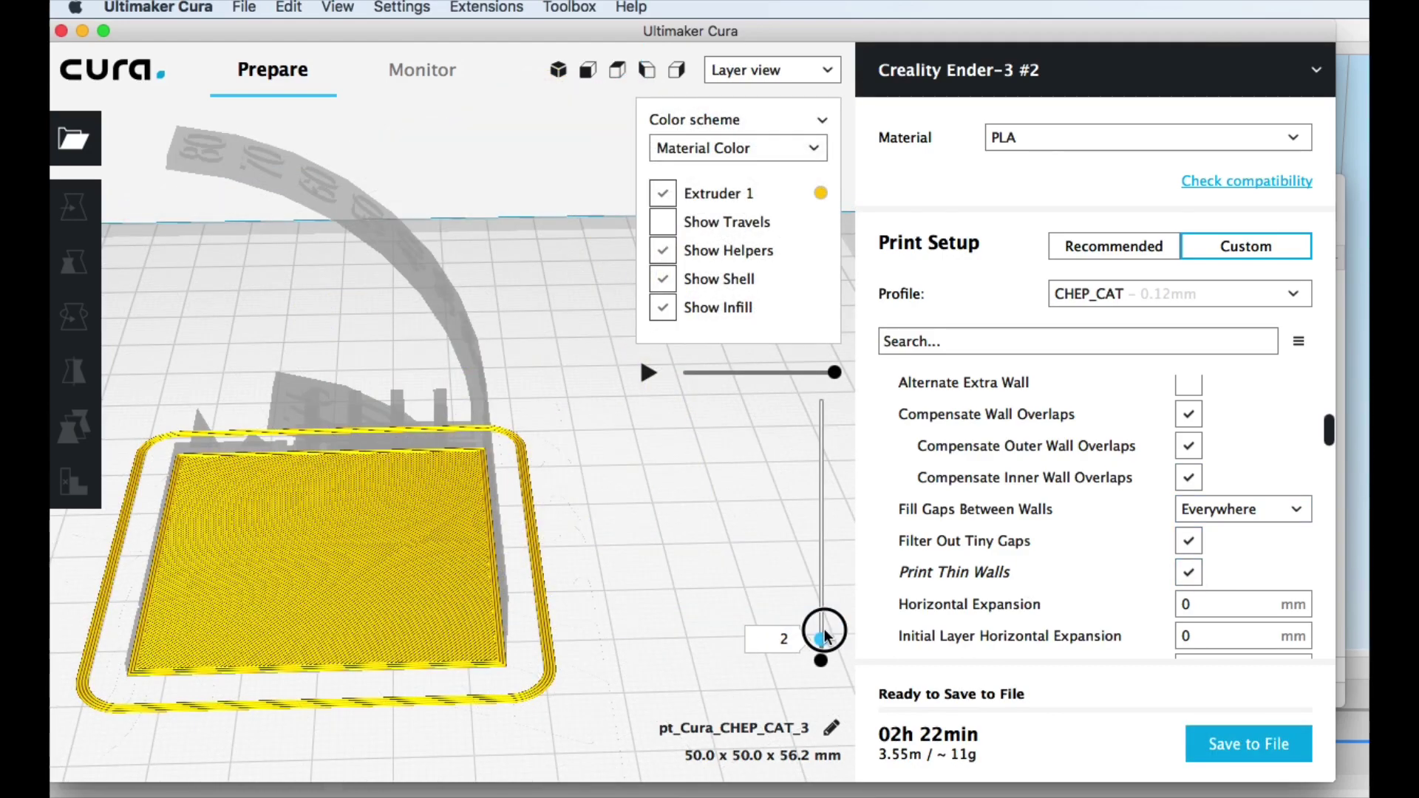
pyautogui.moveTo(824, 634); pyautogui.dragTo(823, 615)
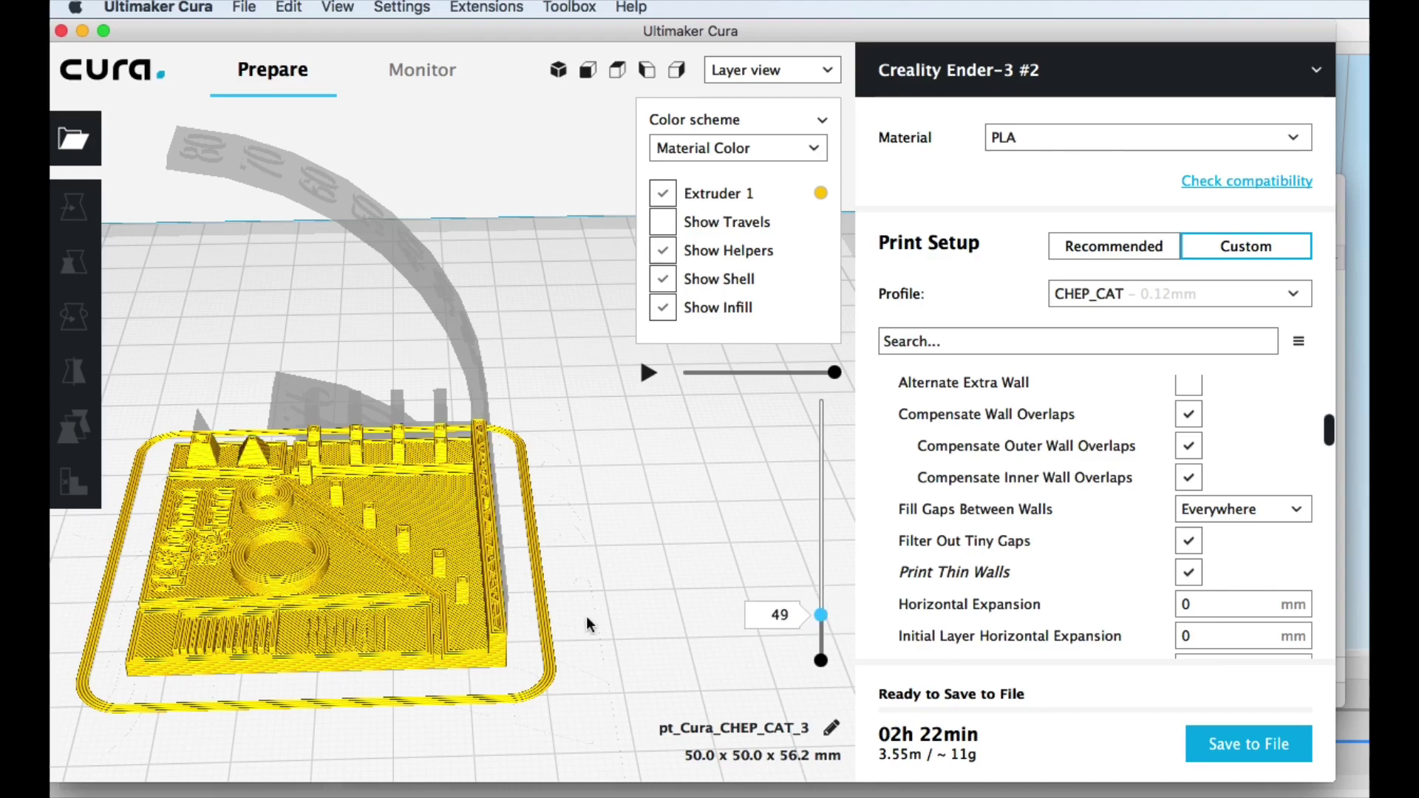
pyautogui.moveTo(380, 661); pyautogui.dragTo(168, 672, button='right')
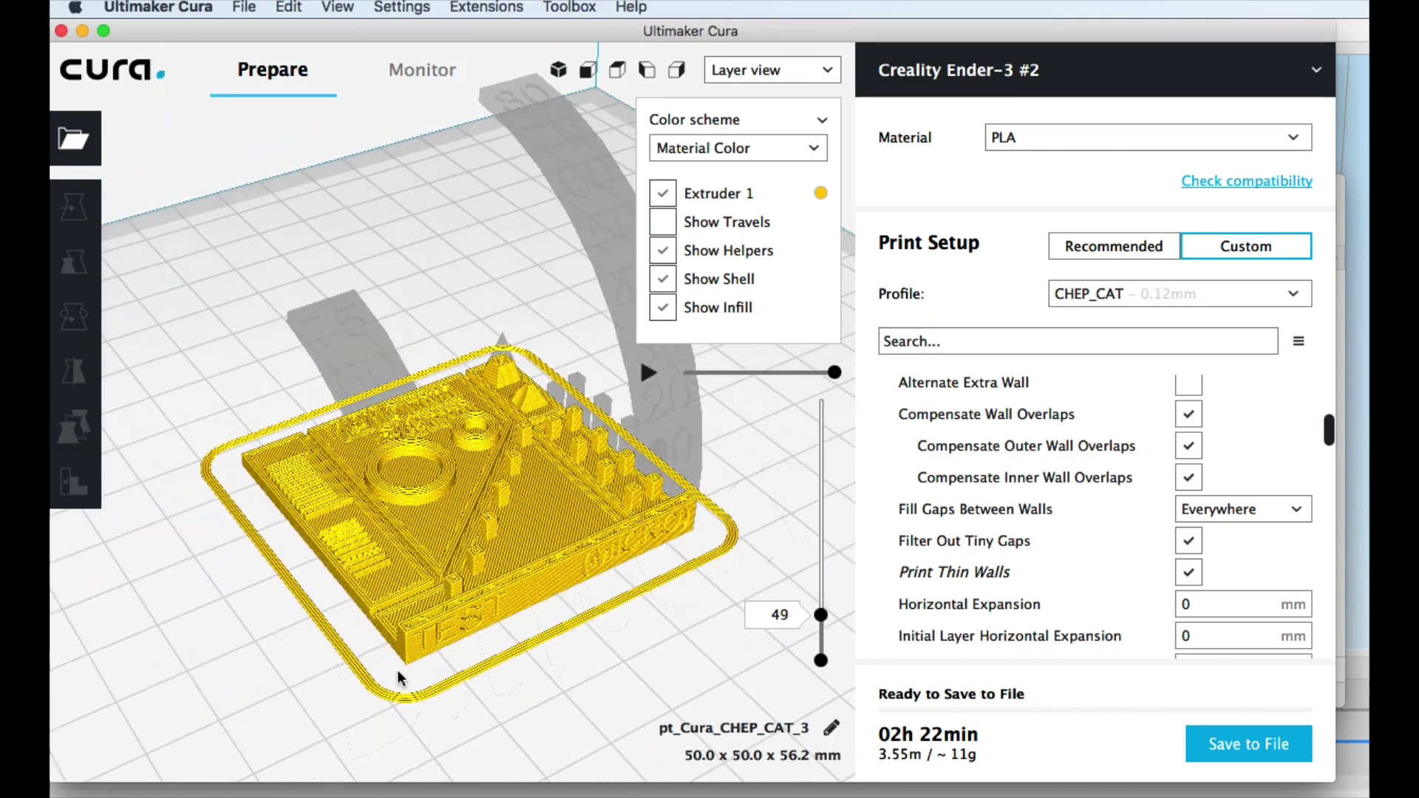